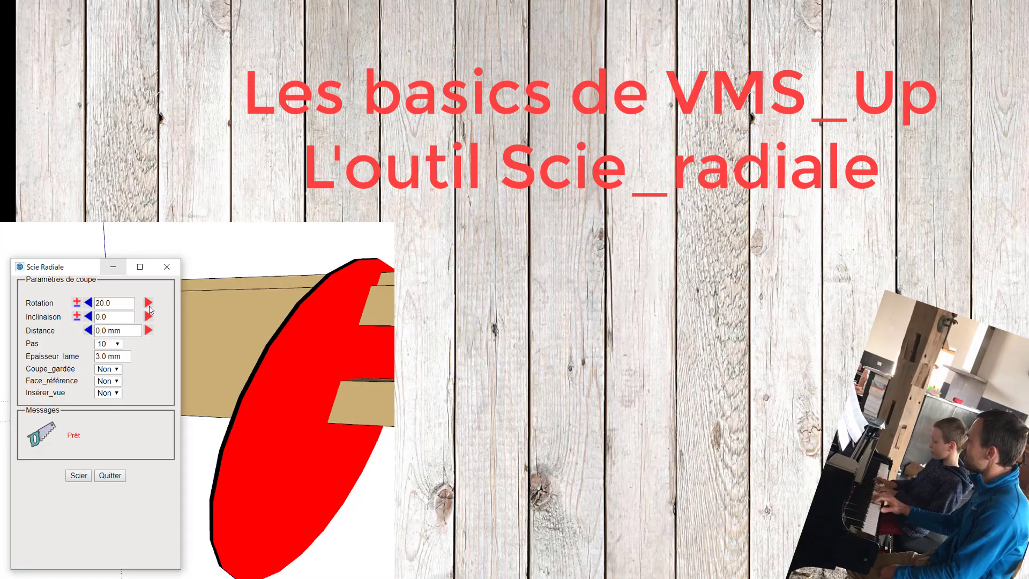
- Raise the blade Inclinaison to 20° and saw through the board
click(88, 316)
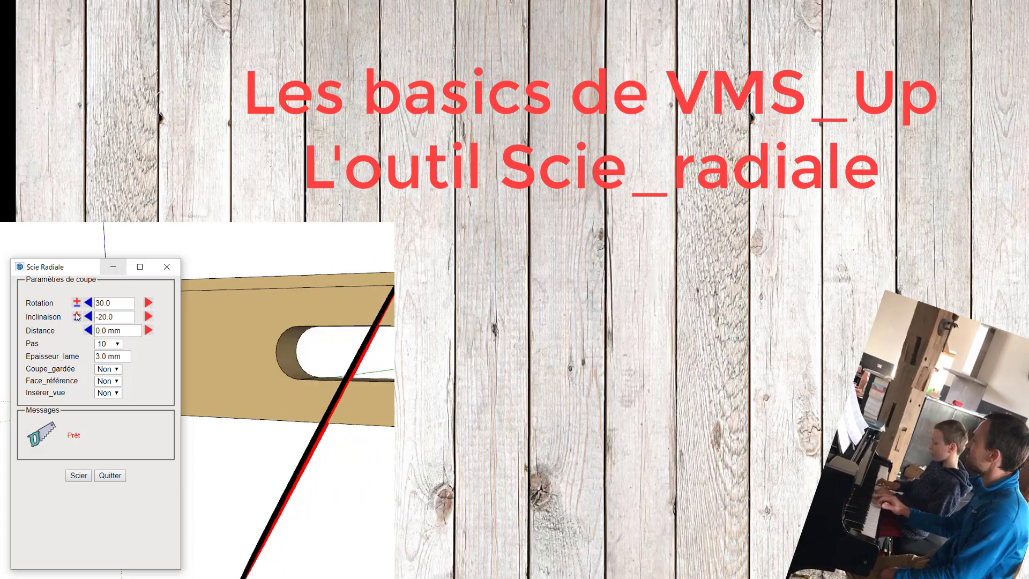
click(77, 316)
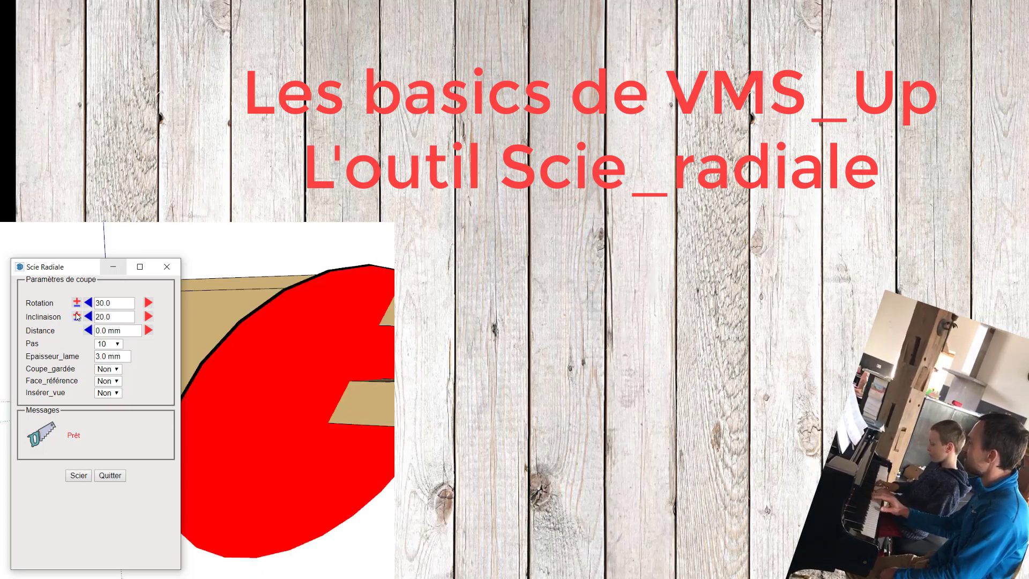
click(78, 476)
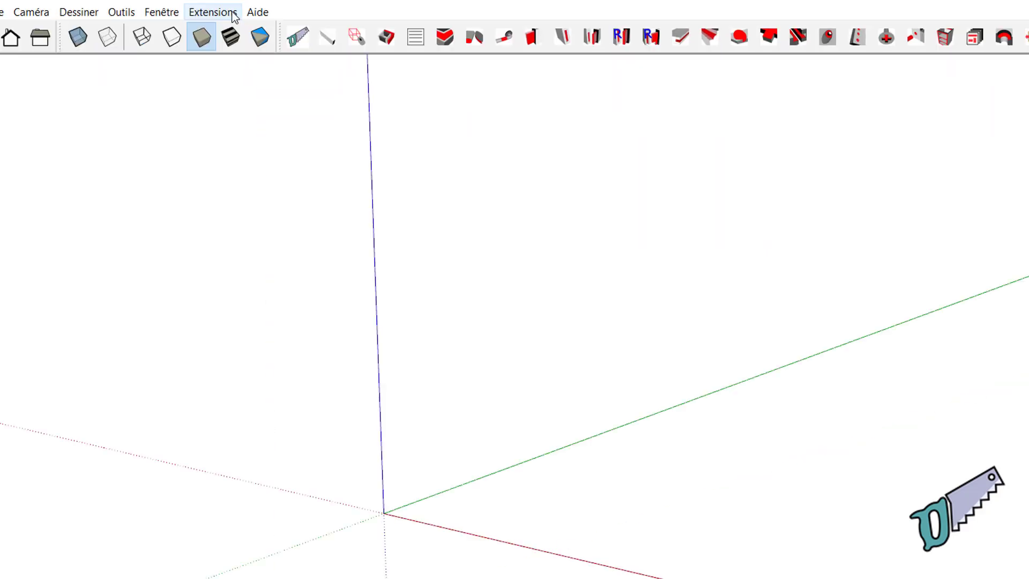
click(234, 14)
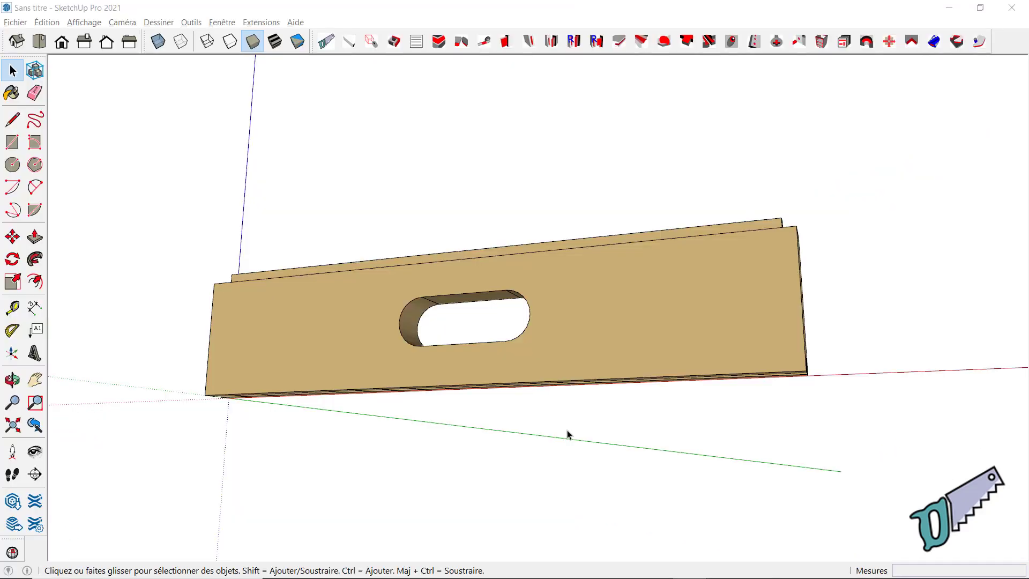
mouse_move(567, 432)
middle_down()
mouse_move(466, 440)
mouse_move(398, 494)
mouse_move(498, 407)
middle_up()
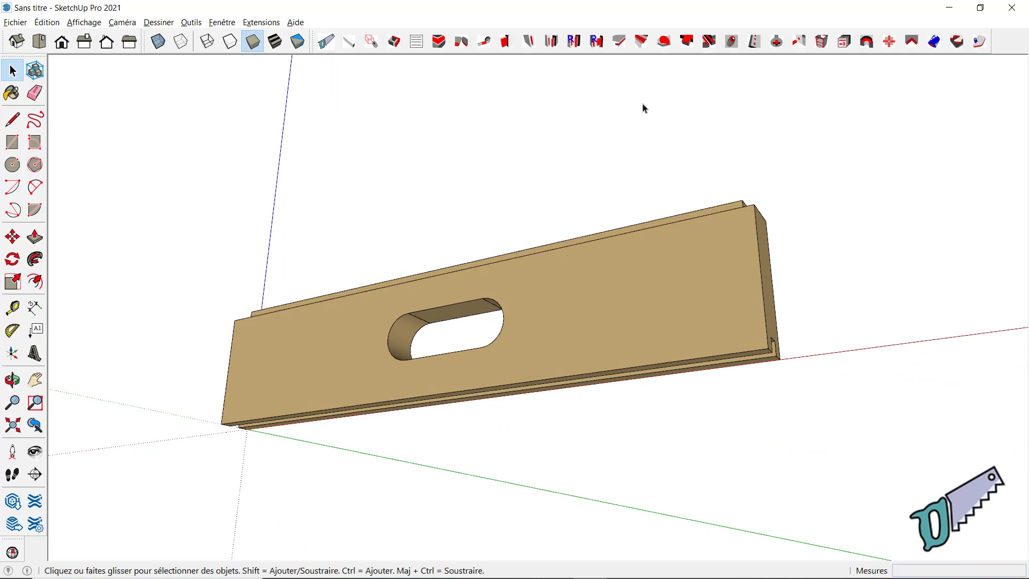
- Launch Scie Radiale on the board, picking its table face and its bottom guide edge
click(664, 43)
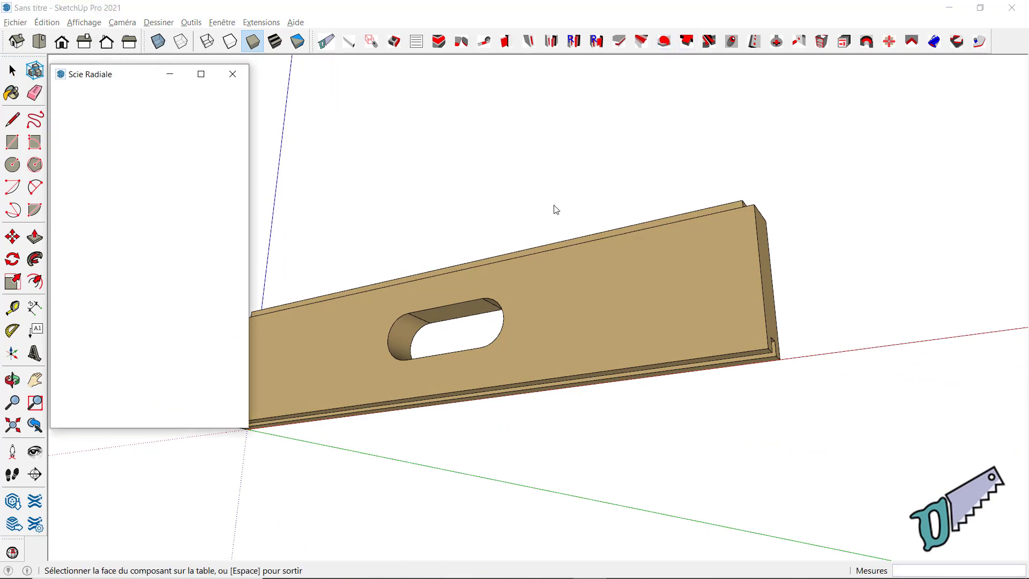
mouse_move(584, 337)
middle_down()
mouse_move(619, 328)
mouse_move(620, 344)
mouse_move(609, 323)
middle_up()
click(609, 323)
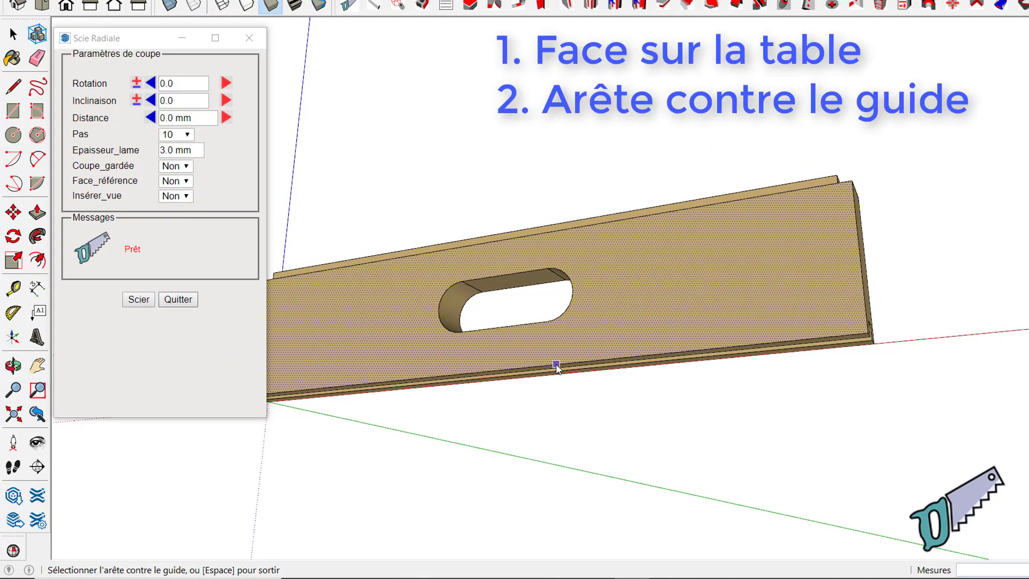
click(556, 366)
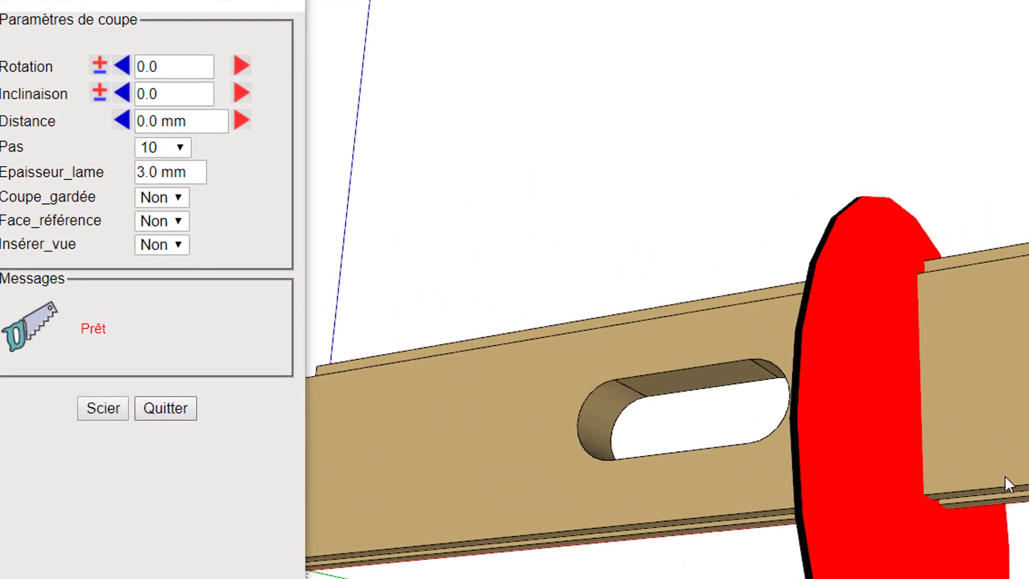
- Set the adjustment step (Pas) to 5 and the blade rotation to -35°
mouse_move(1004, 474)
middle_down()
mouse_move(974, 574)
mouse_move(982, 532)
middle_up()
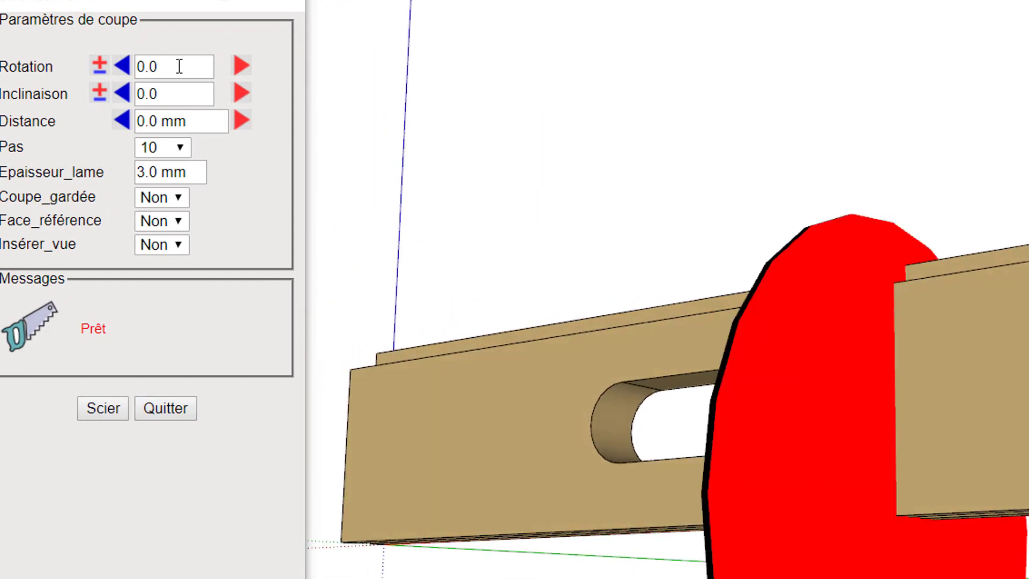
click(180, 67)
text(30)
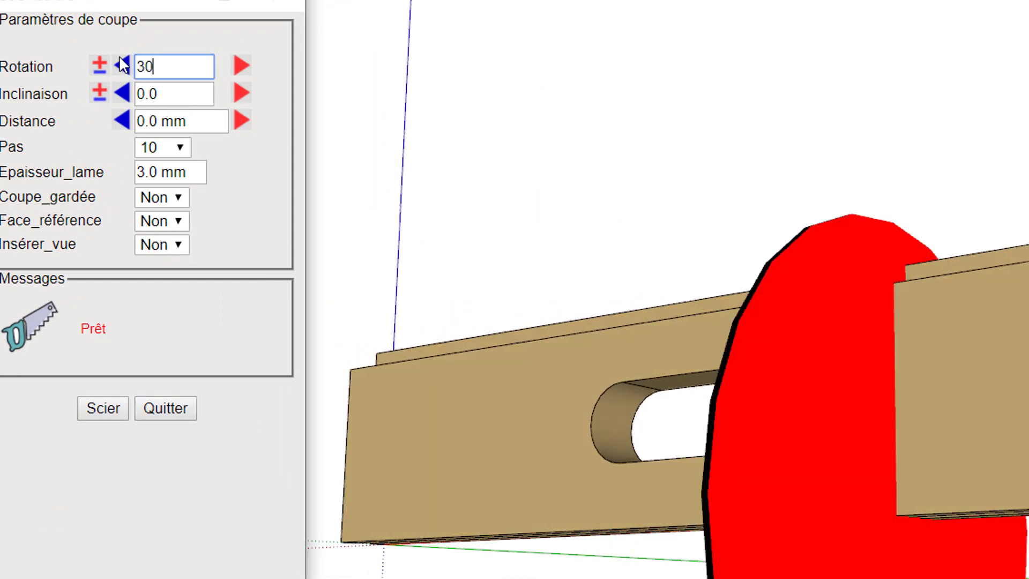
key(Tab)
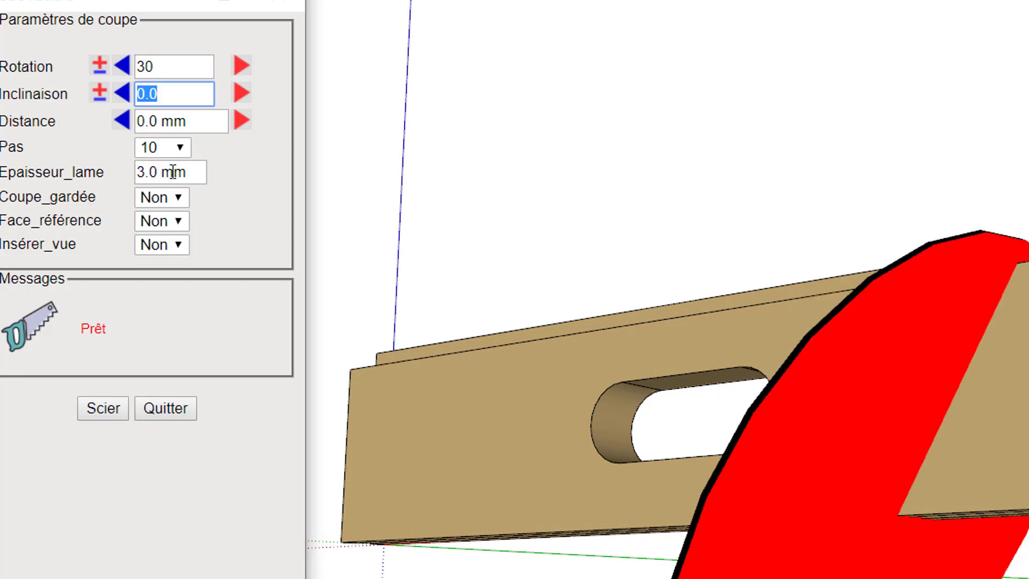
click(241, 66)
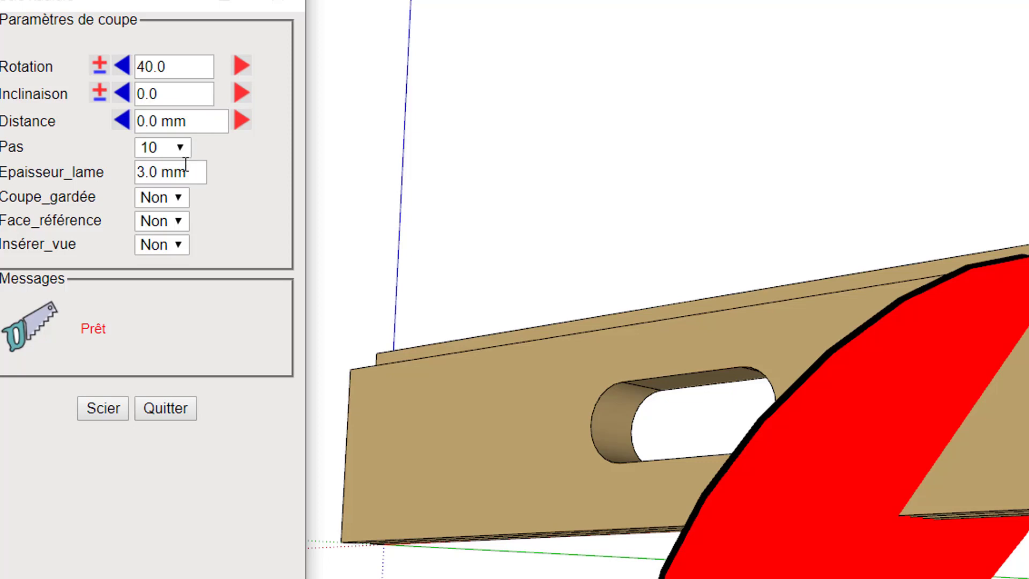
click(181, 147)
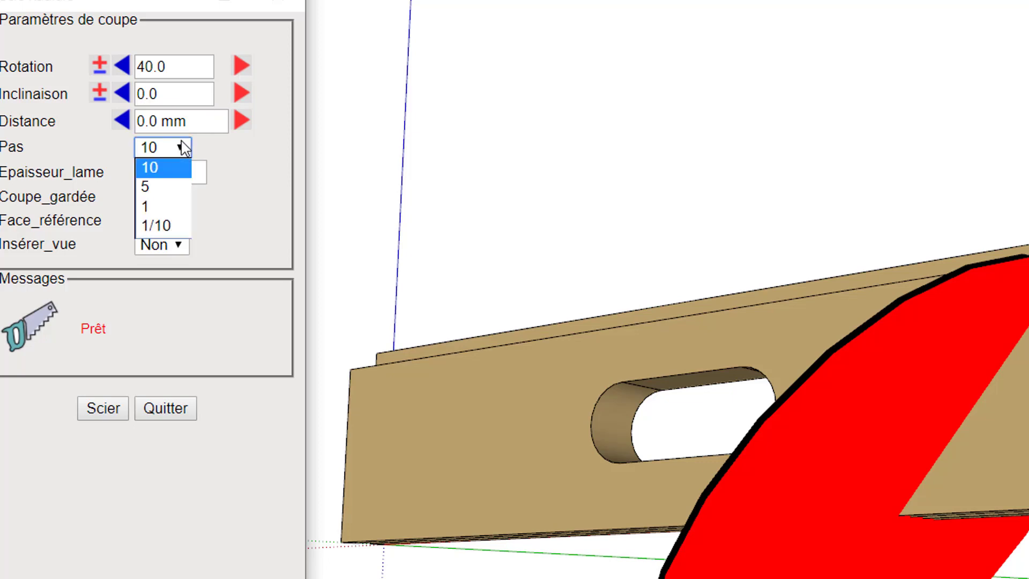
click(163, 188)
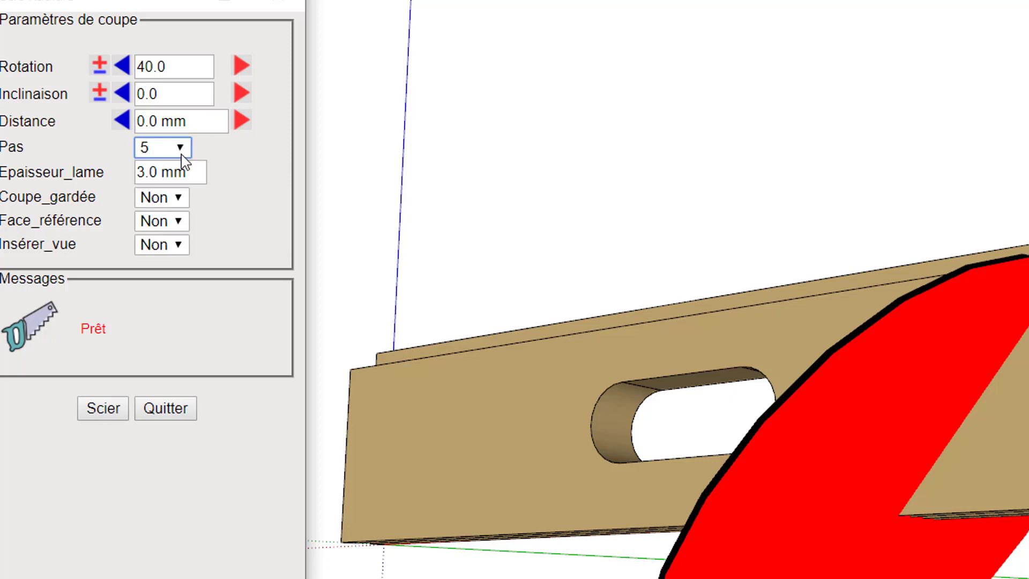
click(241, 66)
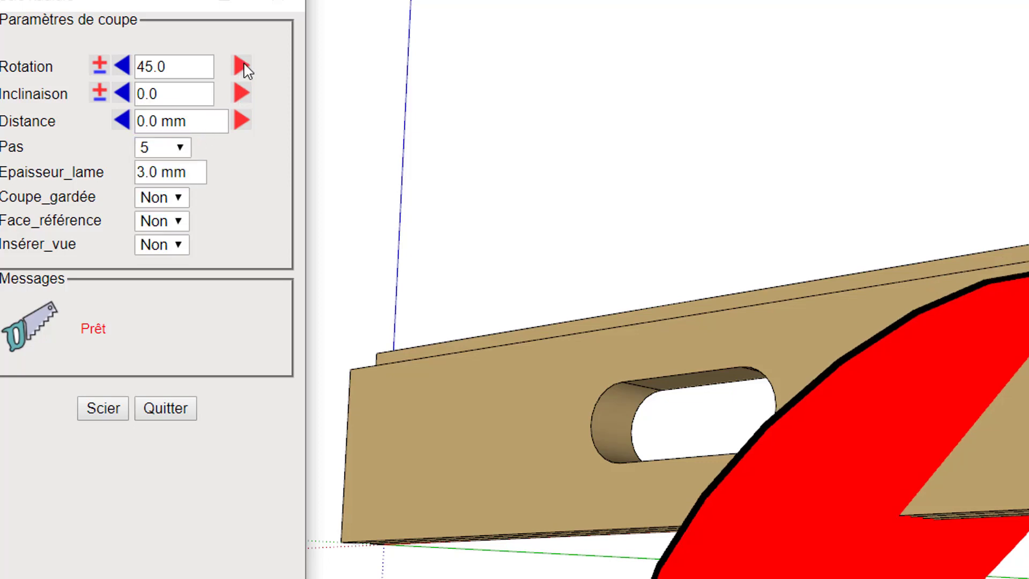
click(124, 67)
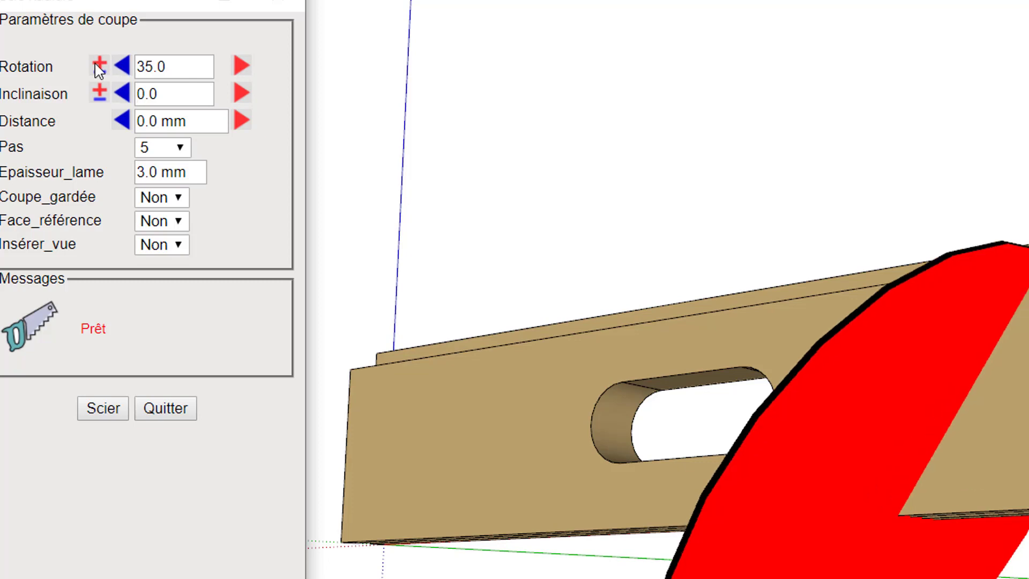
click(98, 65)
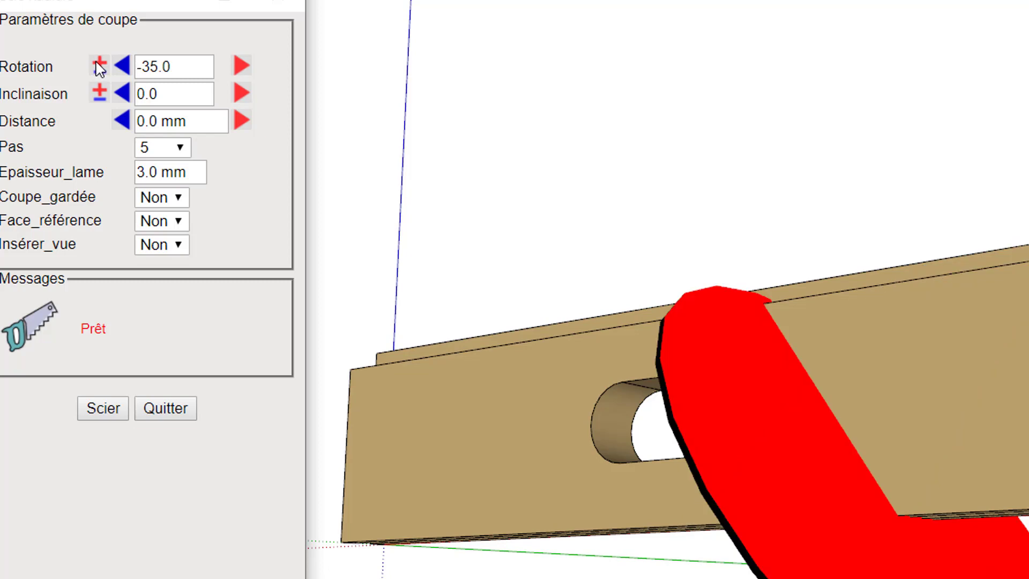
click(99, 65)
- Set the blade tilt (Inclinaison) to -15°
drag(194, 93, 119, 88)
text(10)
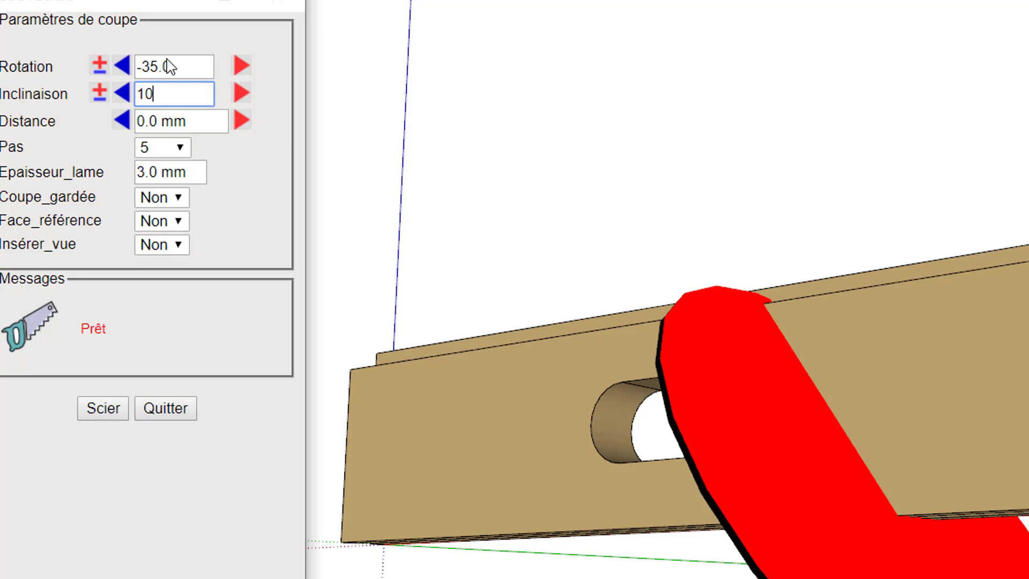
key(Tab)
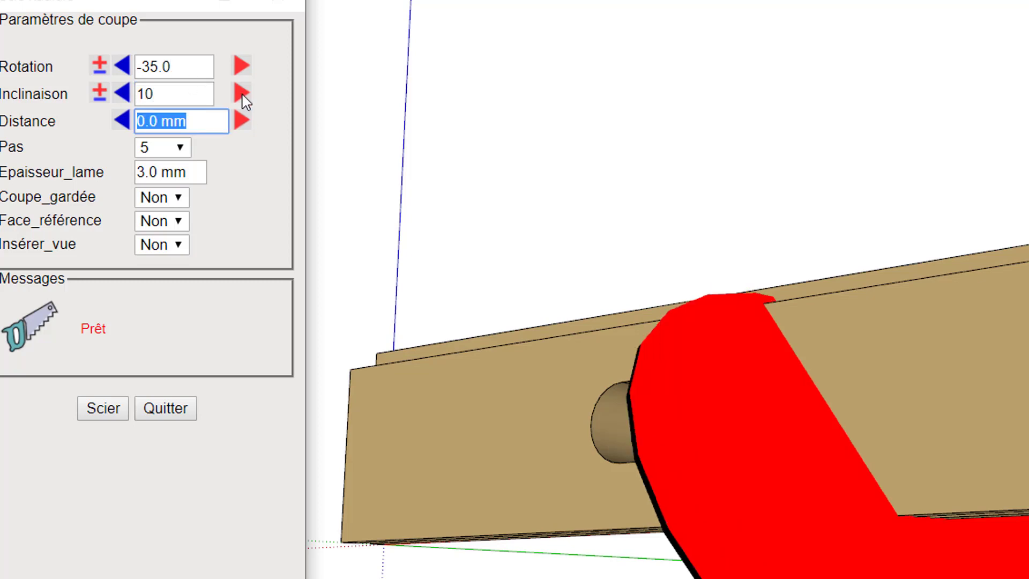
click(241, 95)
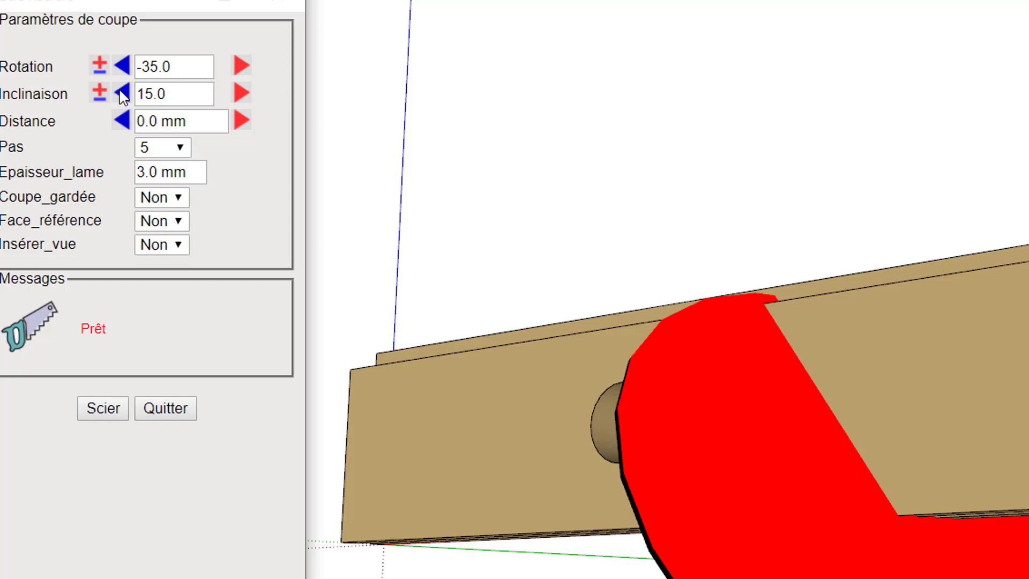
click(105, 93)
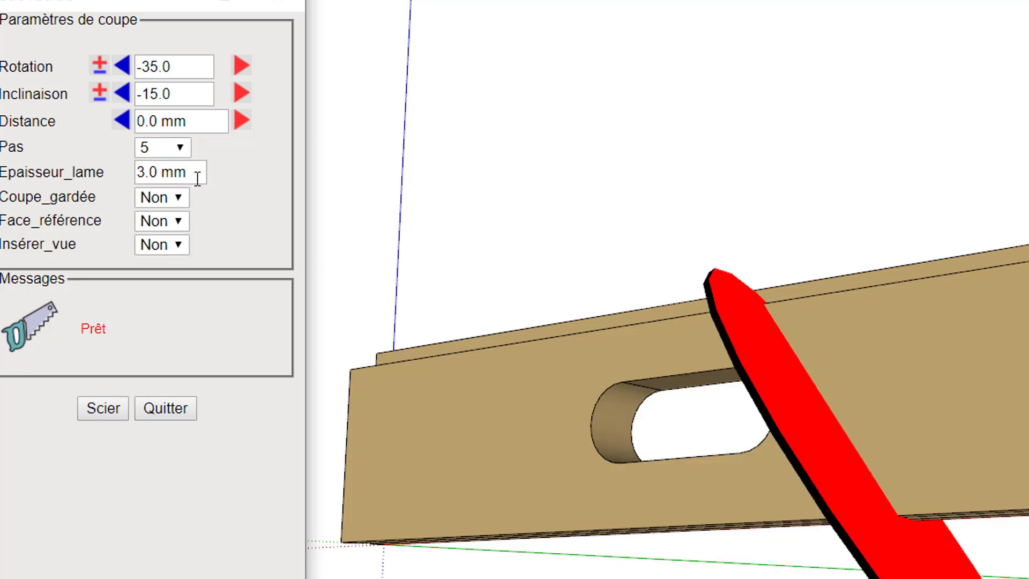
drag(199, 177, 99, 172)
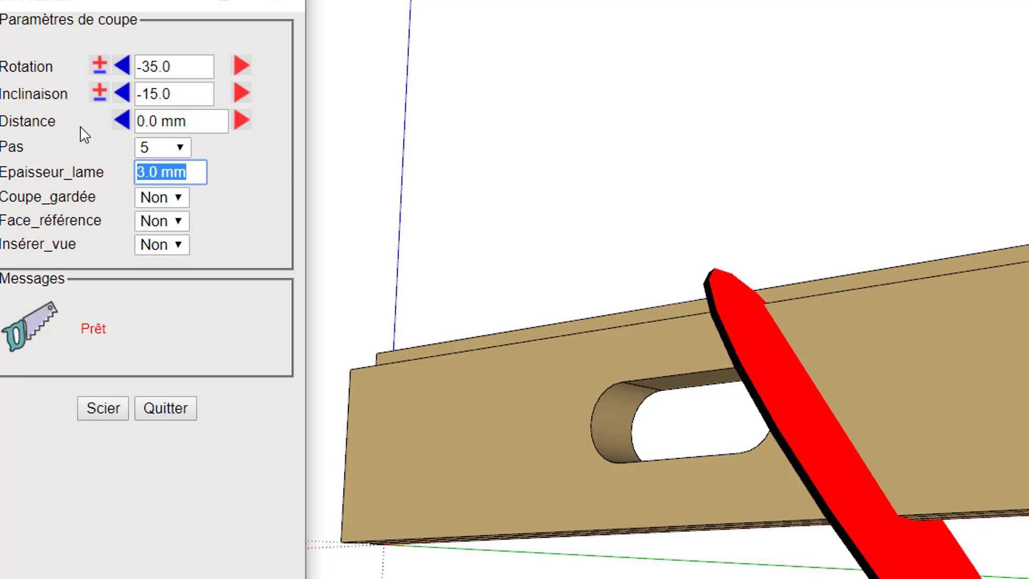
- Set the blade thickness to 5 and enter a cut distance of 363.1 mm
text(5)
key(Tab)
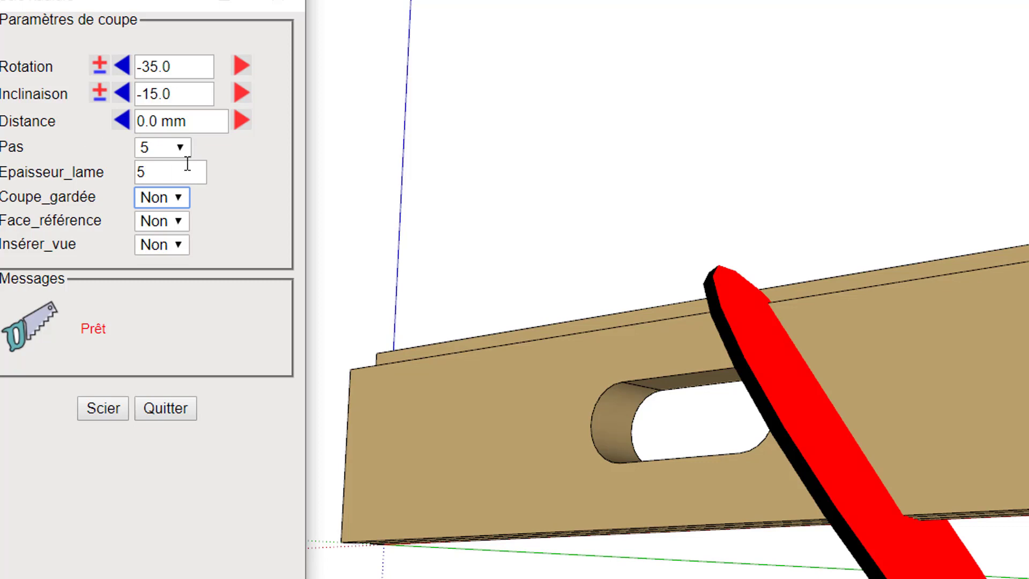
click(178, 112)
text(363.1)
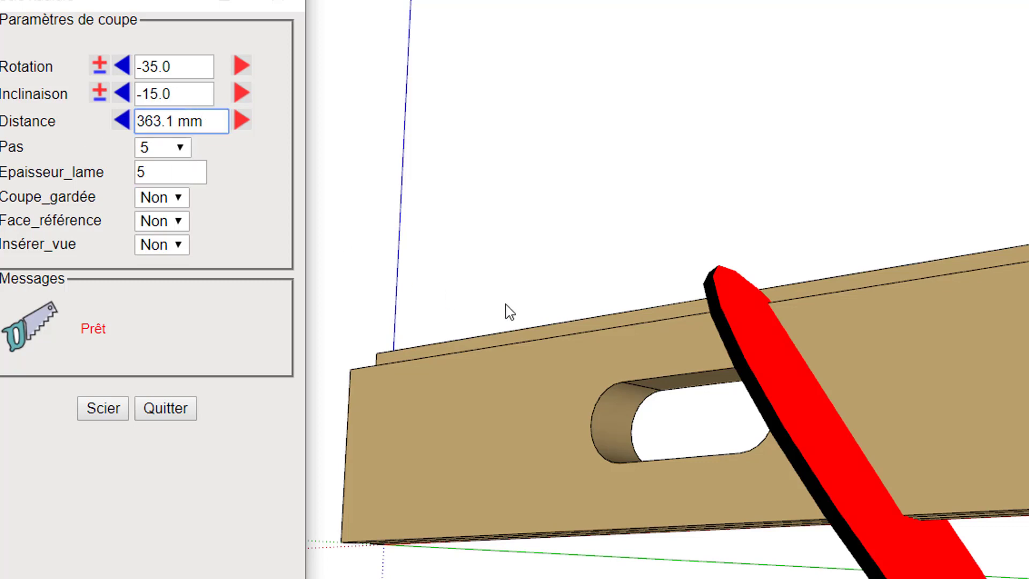
mouse_move(505, 303)
middle_down()
mouse_move(779, 230)
mouse_move(793, 246)
middle_up()
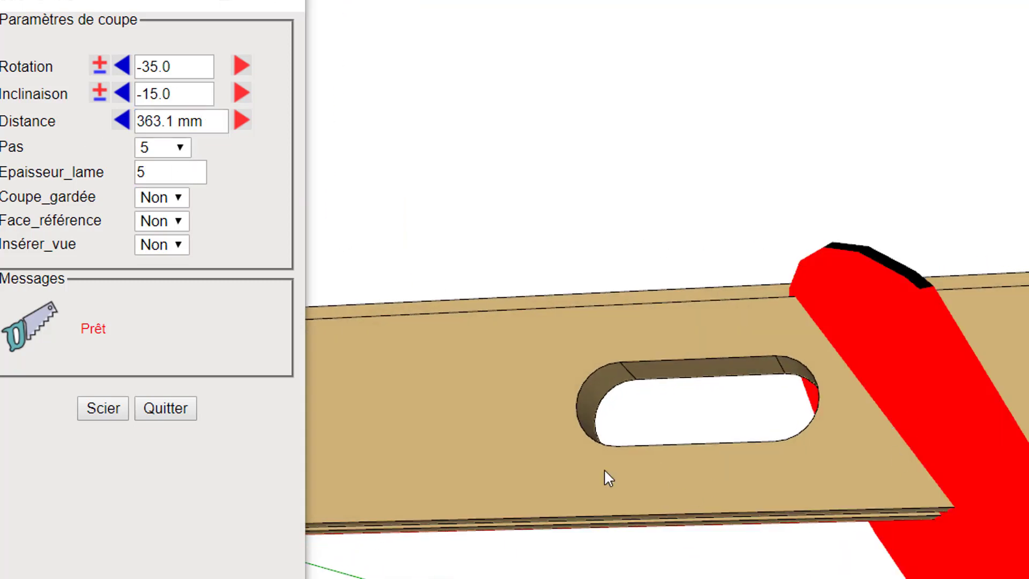
- Adjust the cut distance to 373.1 mm and make the angled cut
click(241, 121)
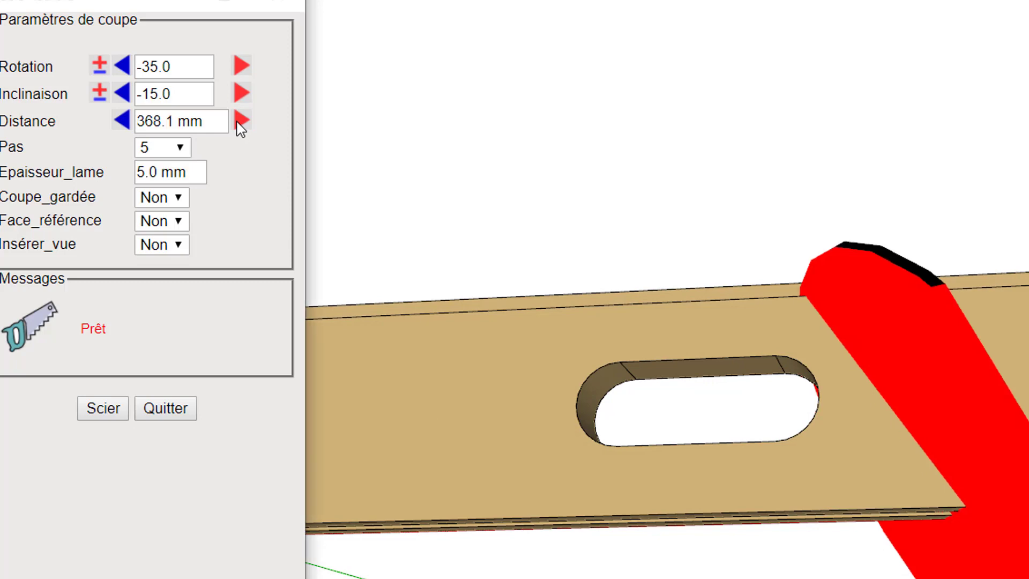
click(241, 121)
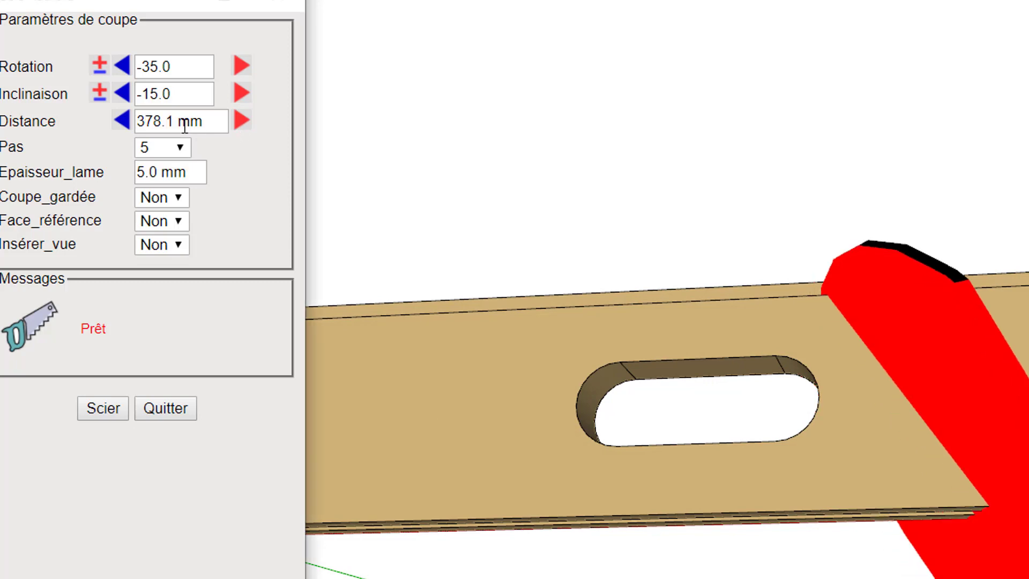
click(123, 121)
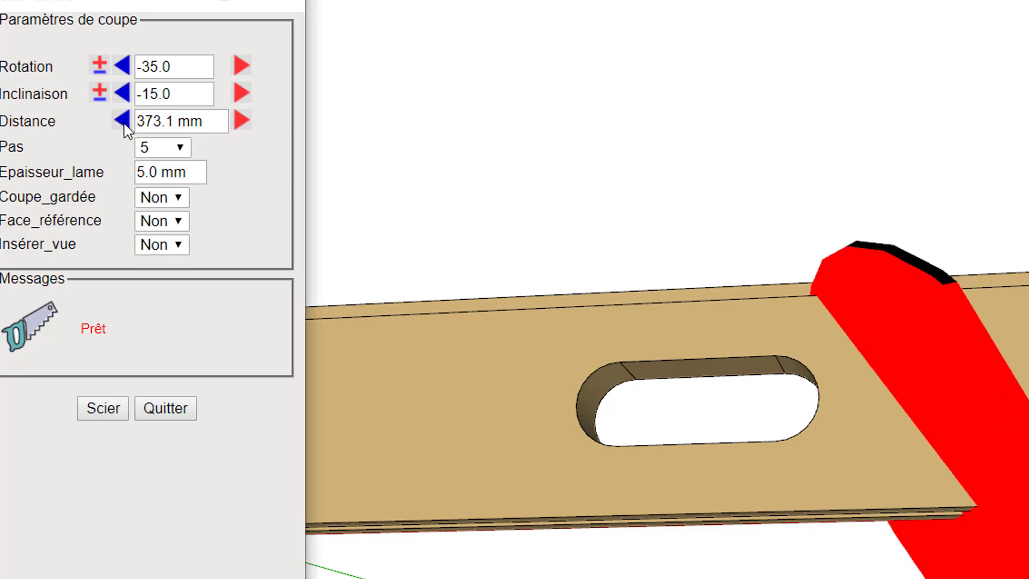
click(241, 124)
click(241, 125)
click(110, 414)
mouse_move(985, 426)
middle_down()
mouse_move(428, 444)
mouse_move(669, 401)
mouse_move(625, 177)
middle_up()
- Undo and redo the last cut with Coupe_gardée set to Oui, keeping both pieces
right_click(614, 155)
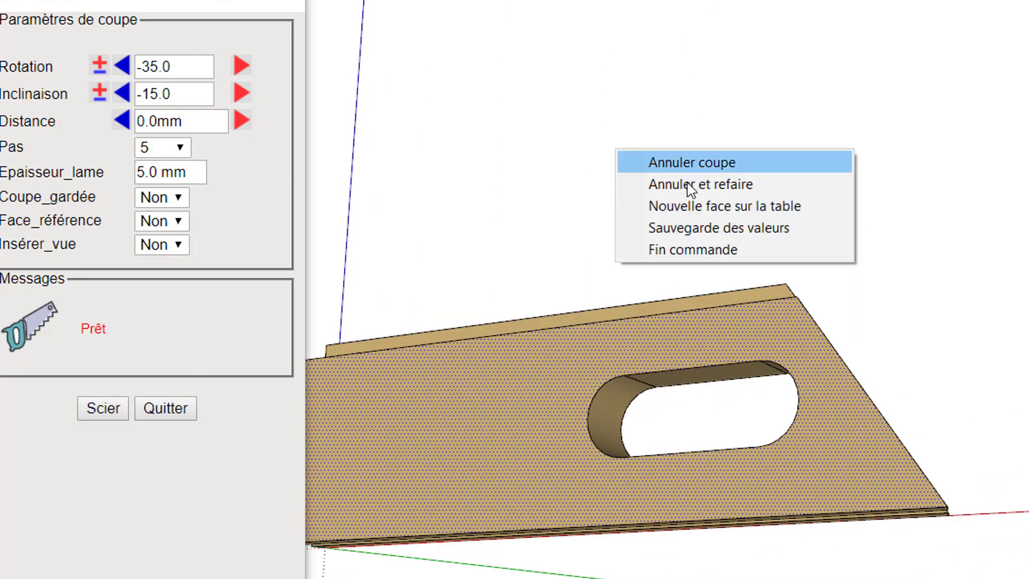
click(720, 189)
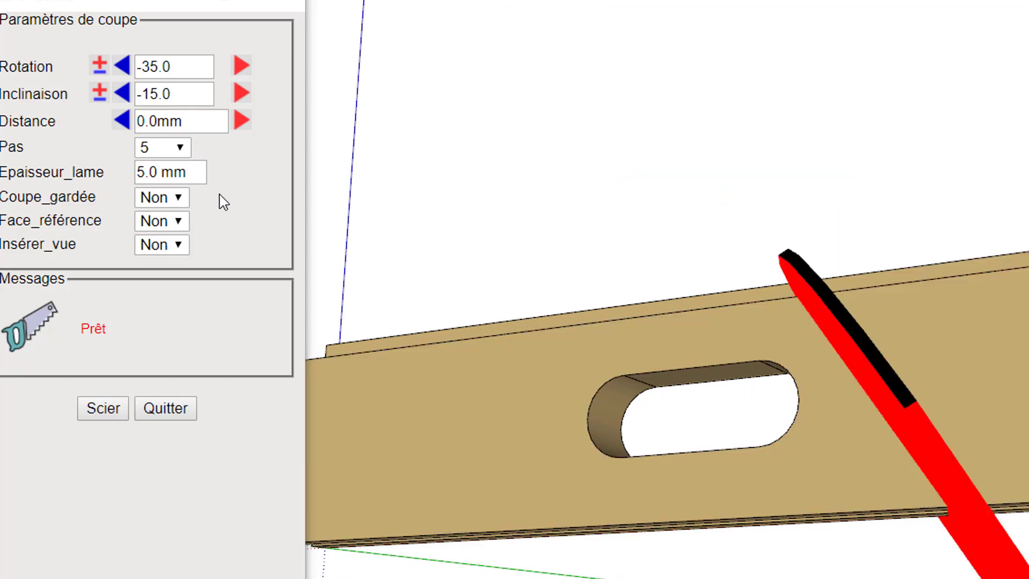
click(179, 198)
click(185, 238)
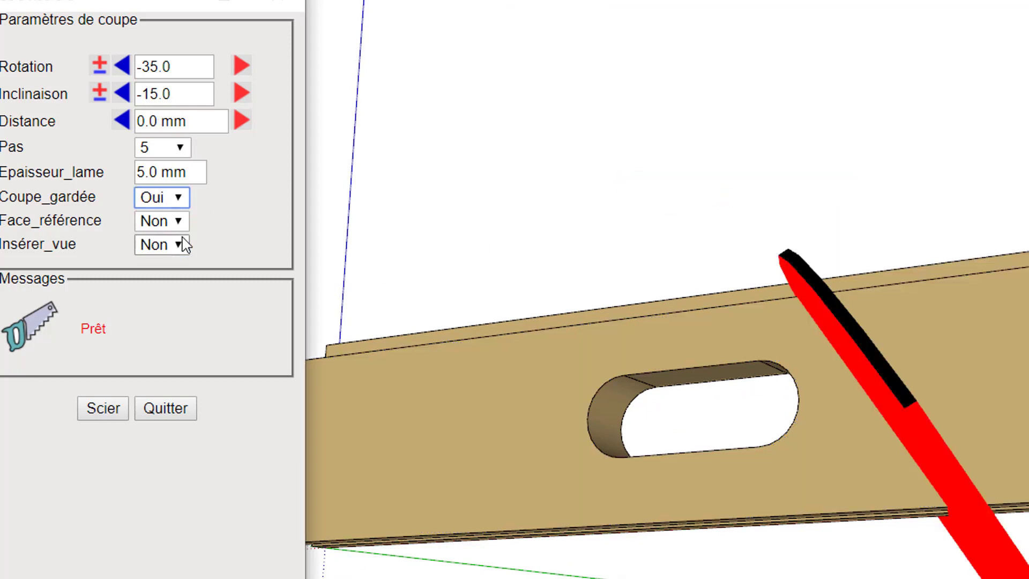
click(107, 414)
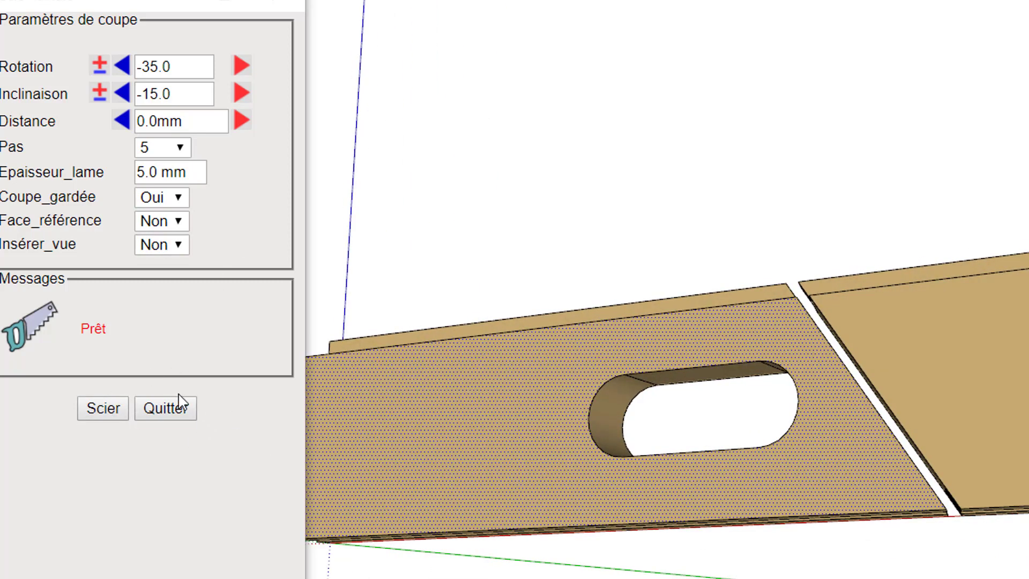
- Close the saw dialog and show Entity Info for the offcut, solid component Piece#1
click(187, 409)
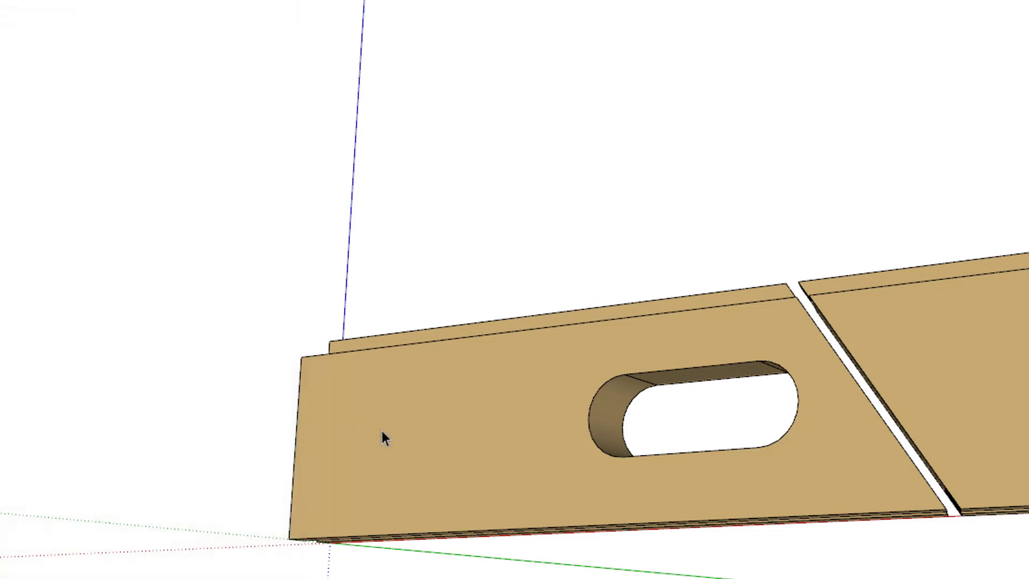
click(381, 430)
right_click(380, 431)
click(532, 150)
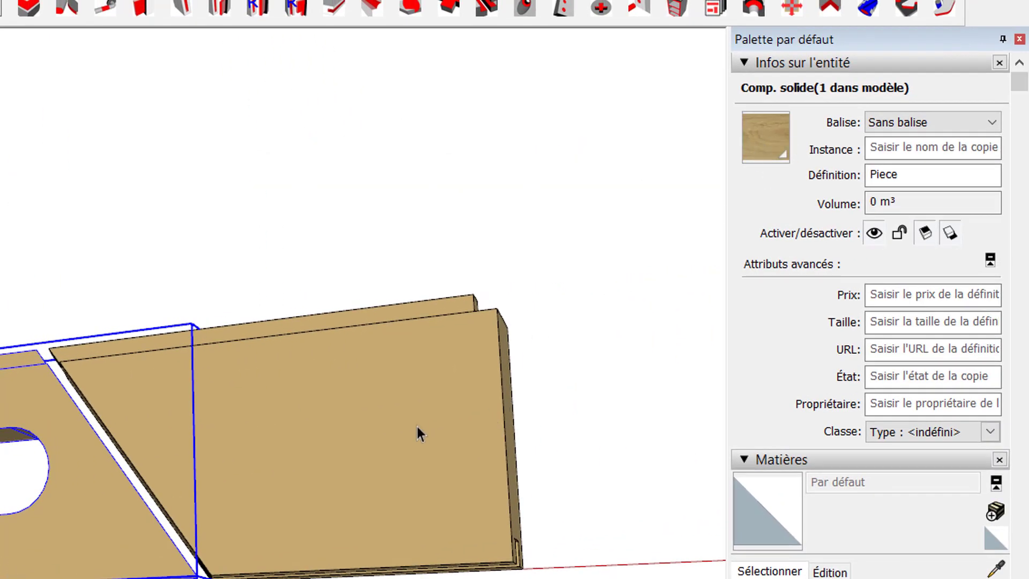
click(417, 426)
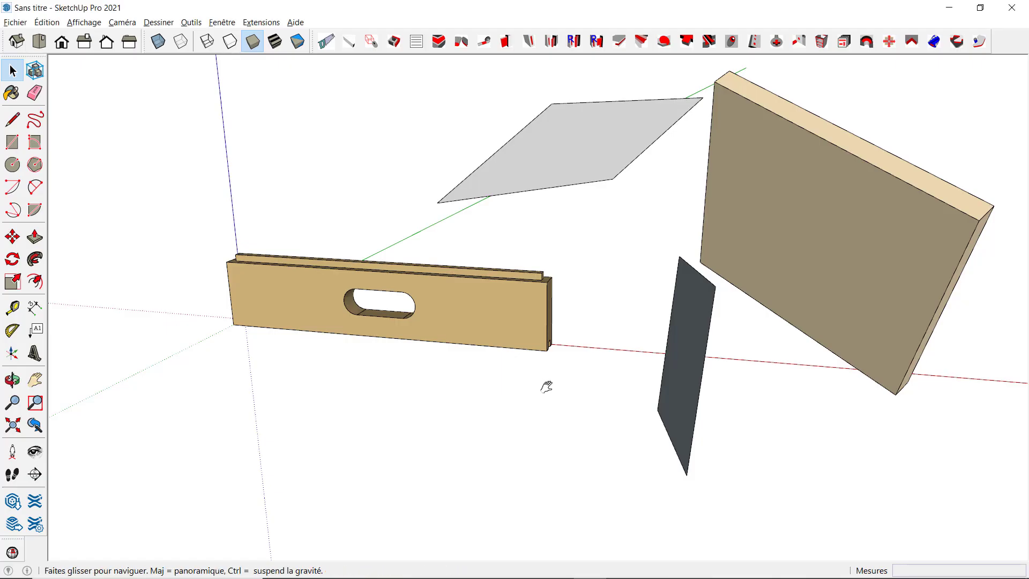
mouse_move(546, 385)
middle_down()
mouse_move(547, 395)
mouse_move(500, 404)
middle_up()
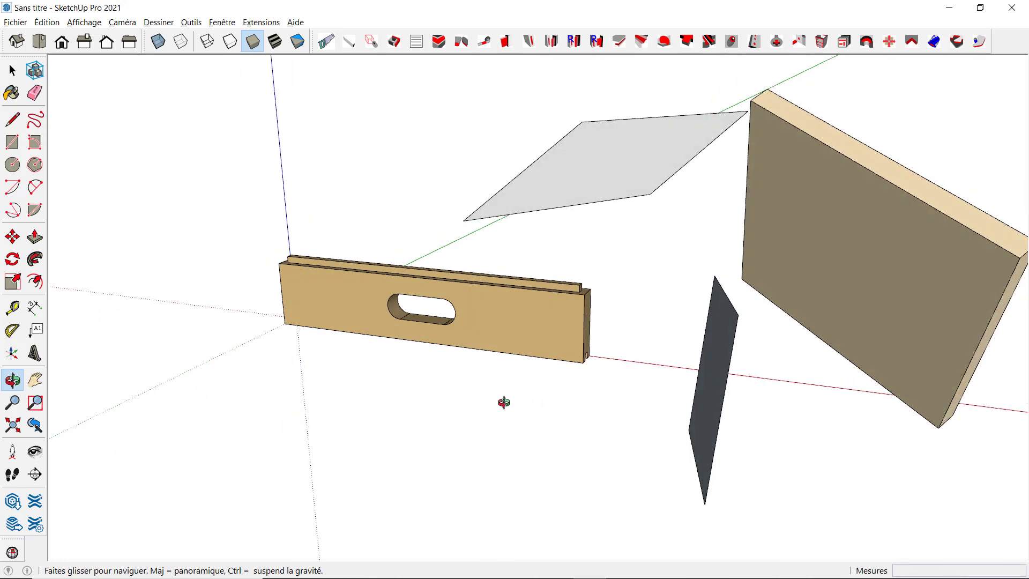
- Launch Scie Radiale on the bar, picking table face, guide edge and cut point, and choose a reference face
click(669, 48)
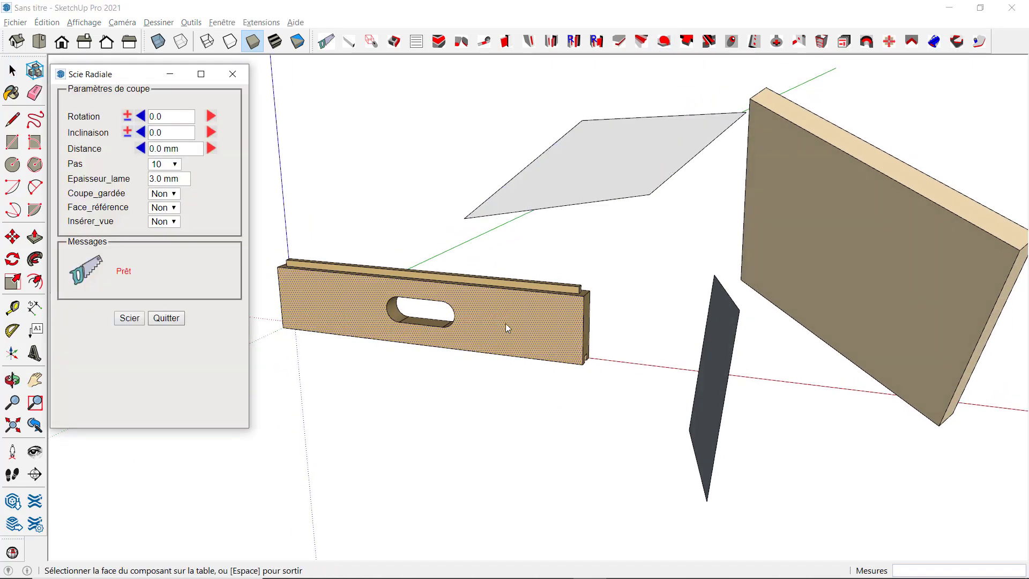
click(504, 324)
click(485, 352)
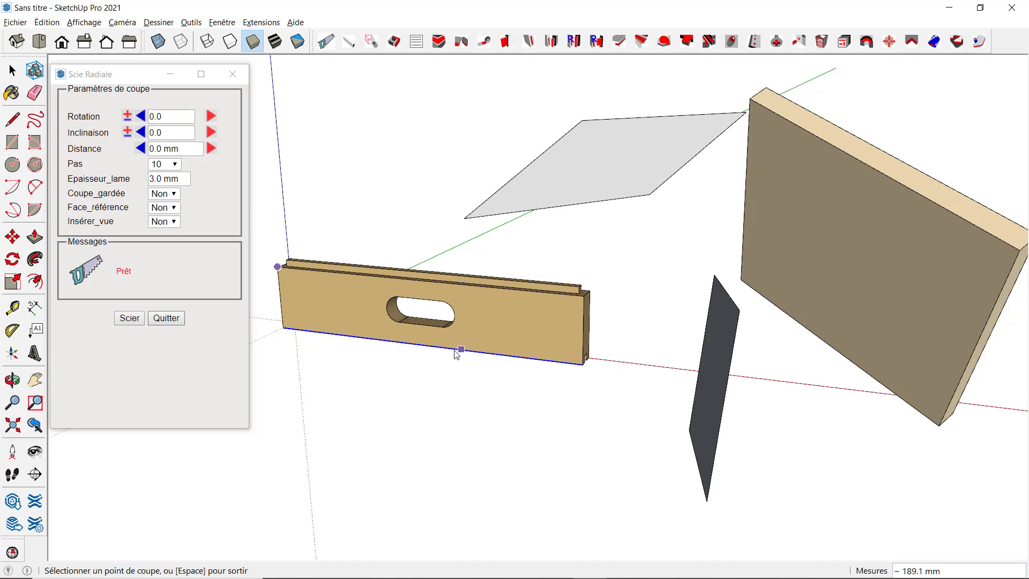
click(437, 350)
mouse_move(437, 349)
middle_down()
mouse_move(602, 345)
mouse_move(539, 344)
middle_up()
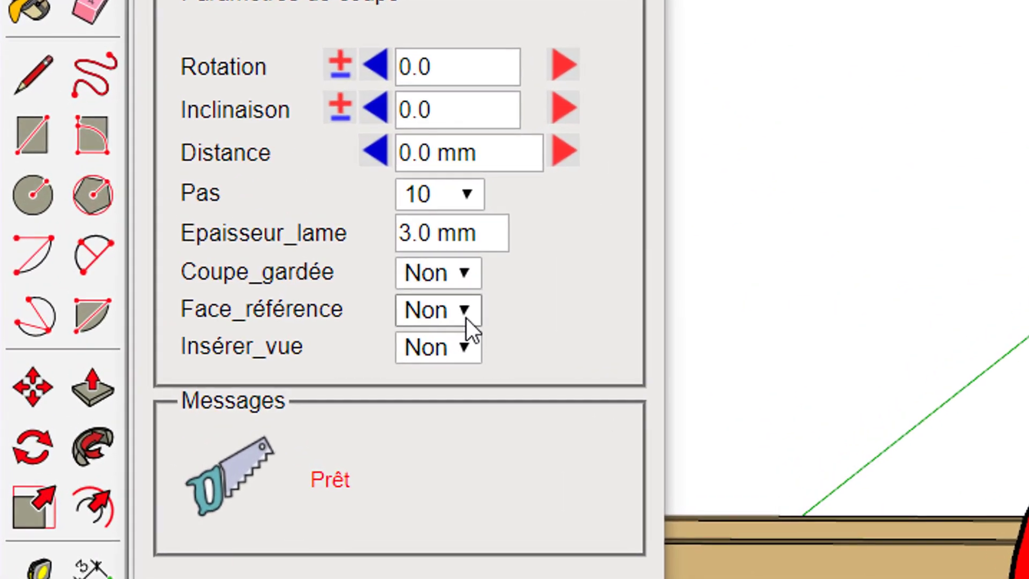
click(462, 313)
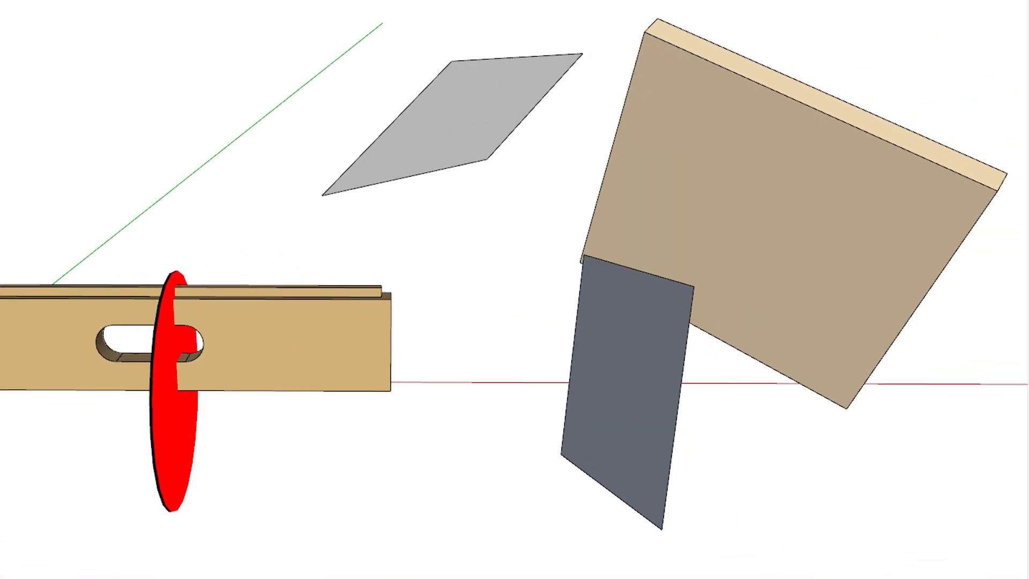
middle_drag(182, 117, 374, 120)
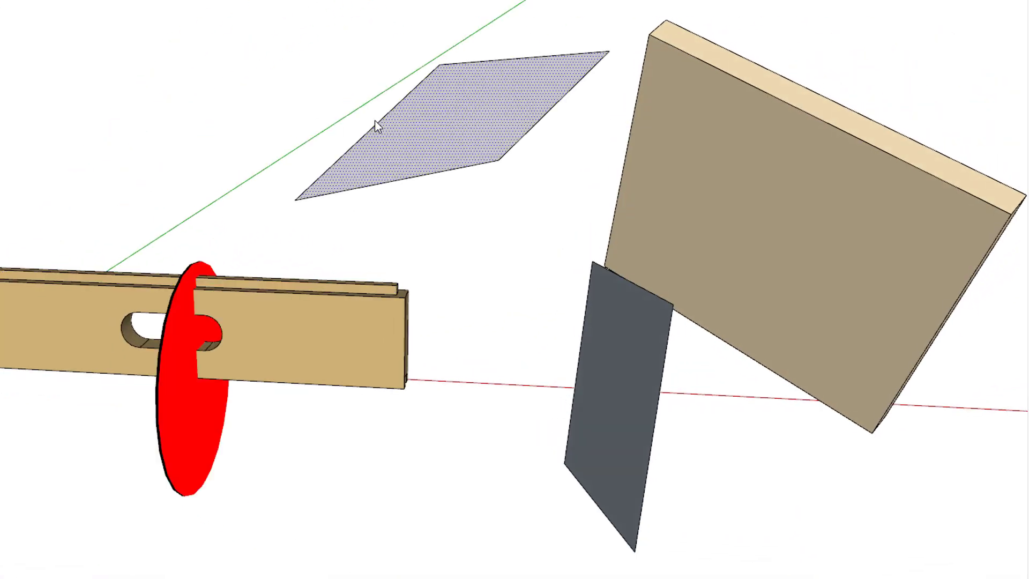
- Change the reference face to the dark face, then to the tan board, and inspect the notch
right_click(465, 125)
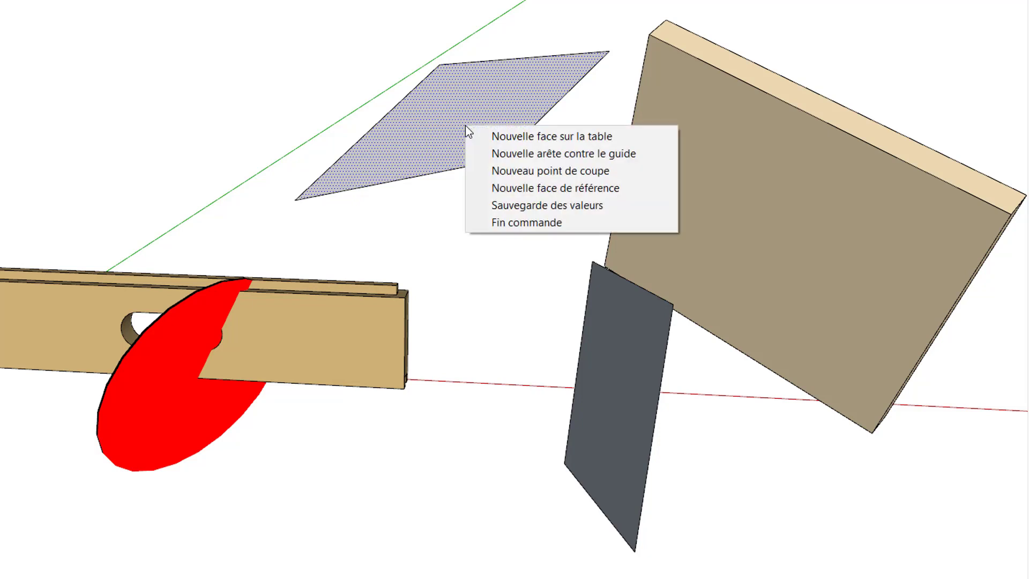
click(538, 187)
click(638, 380)
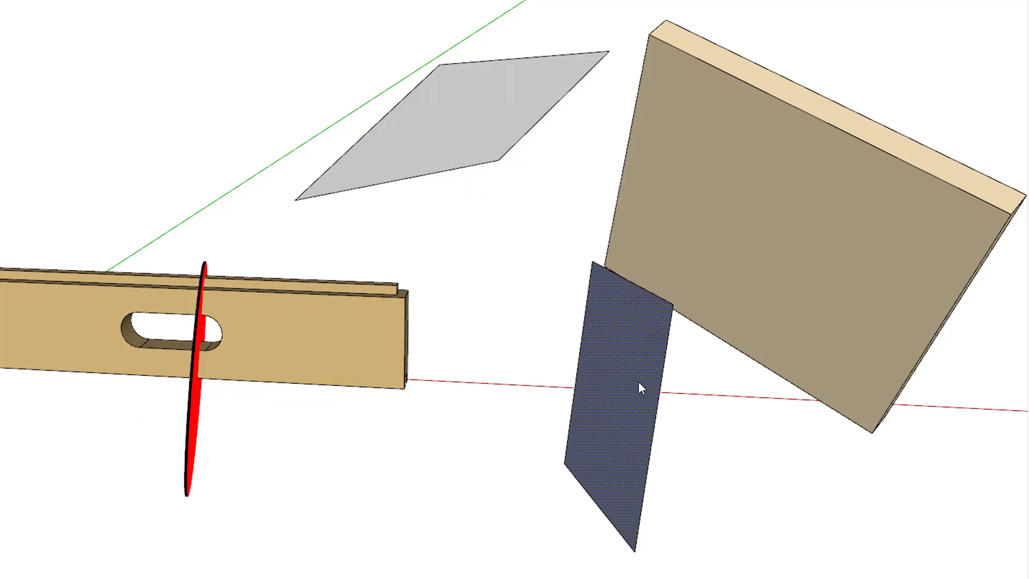
right_click(715, 229)
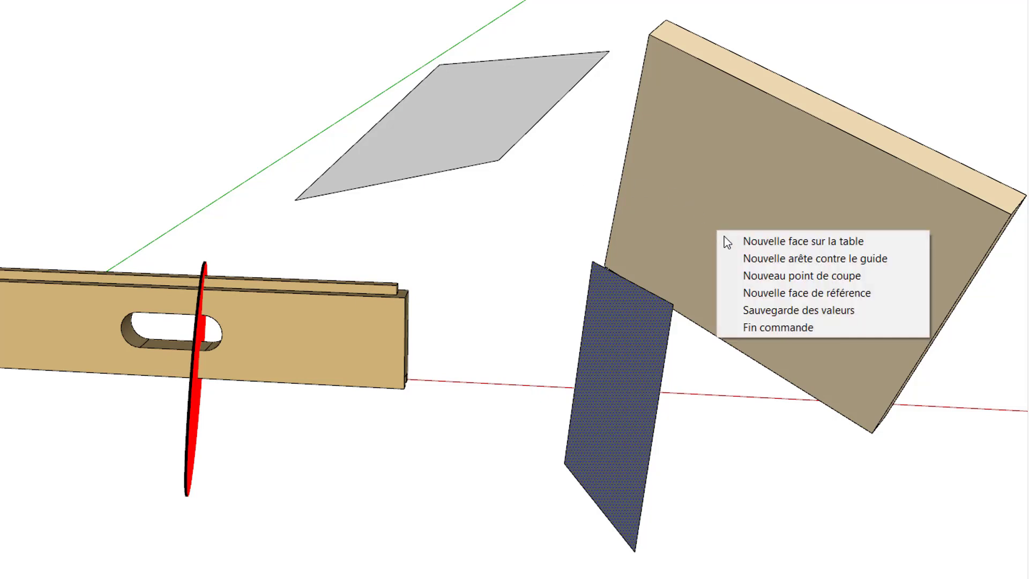
click(786, 295)
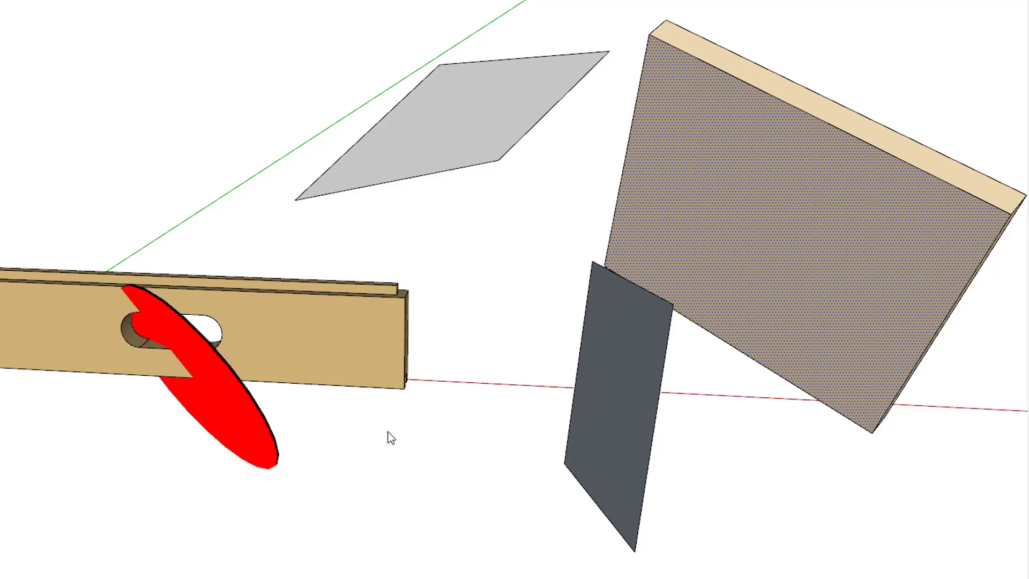
middle_drag(391, 439, 315, 436)
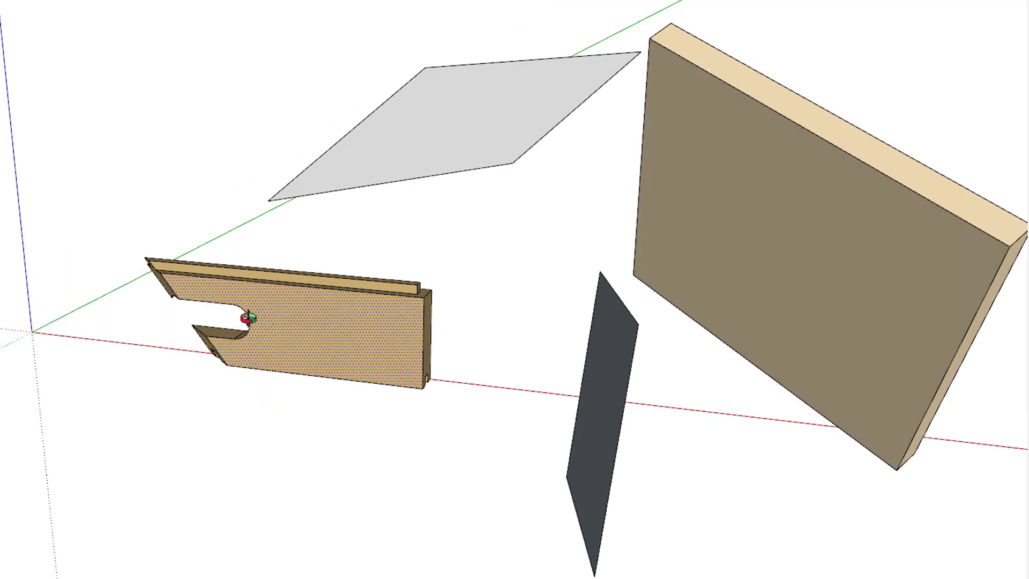
mouse_move(502, 161)
middle_down()
mouse_move(519, 142)
mouse_move(425, 232)
mouse_move(539, 214)
middle_up()
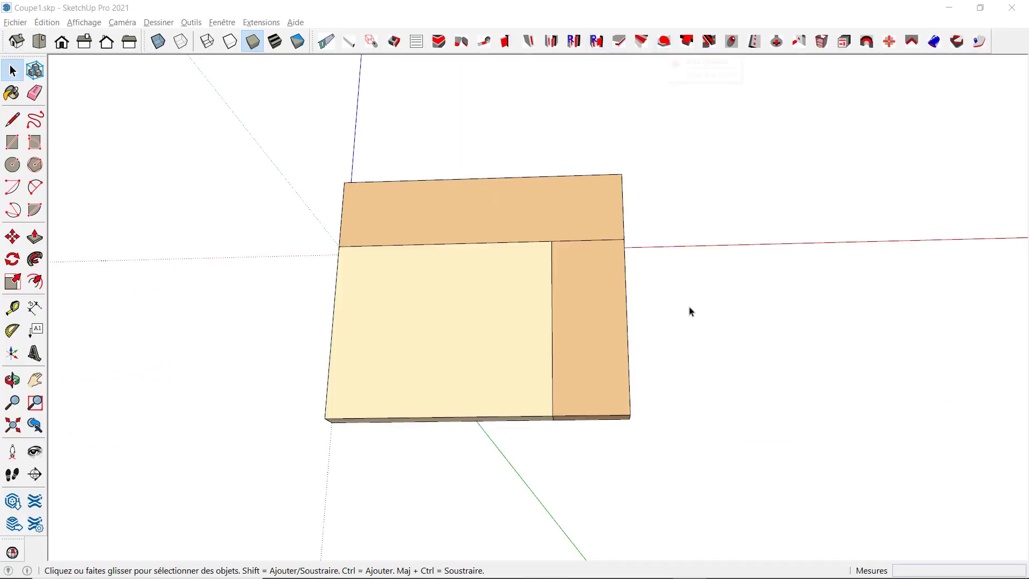
- Box-select the right-hand, top and front-left boards and group them with Créer un groupe
middle_drag(689, 310, 638, 362)
click(627, 368)
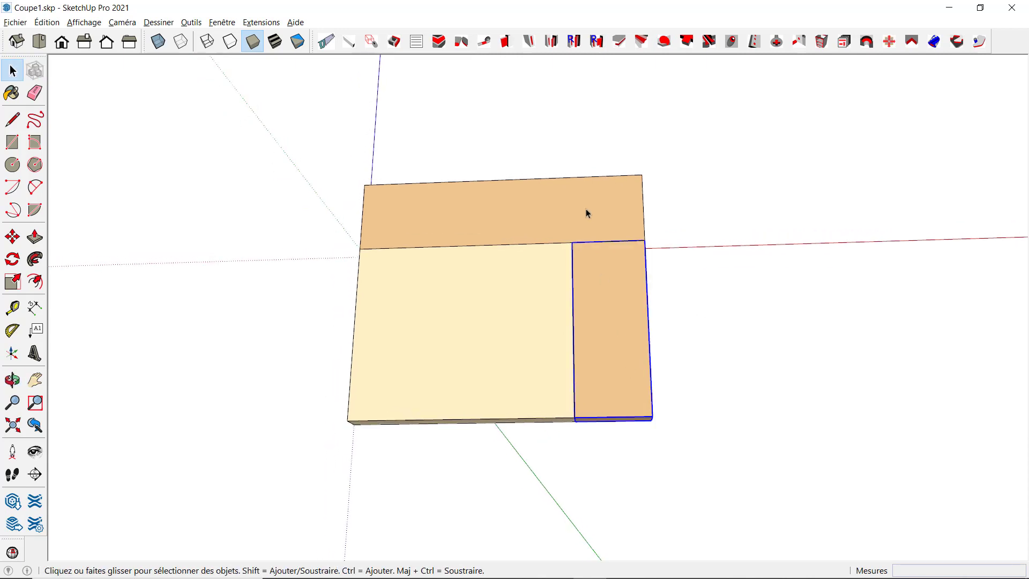
click(564, 223)
click(492, 335)
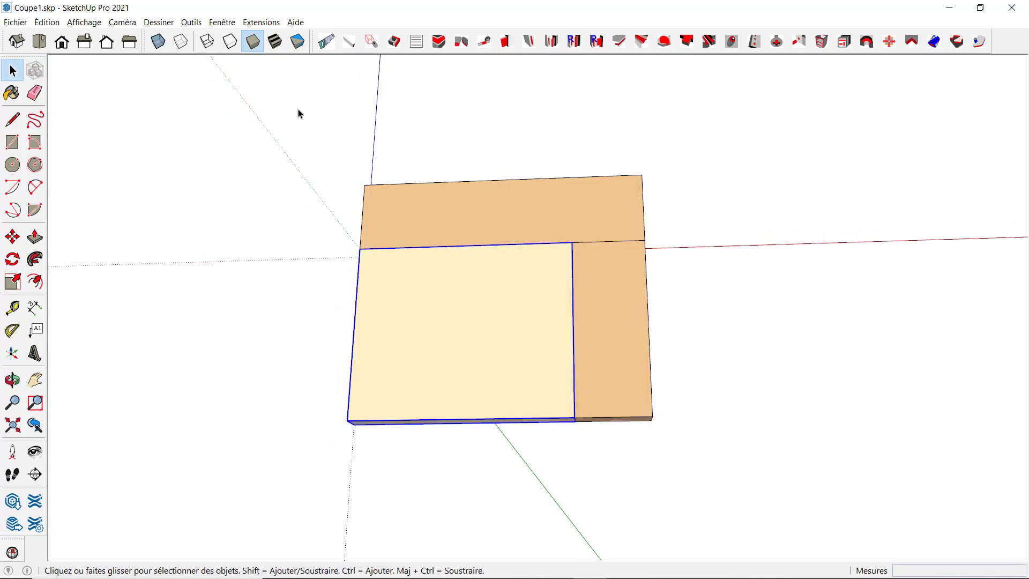
drag(303, 110, 755, 498)
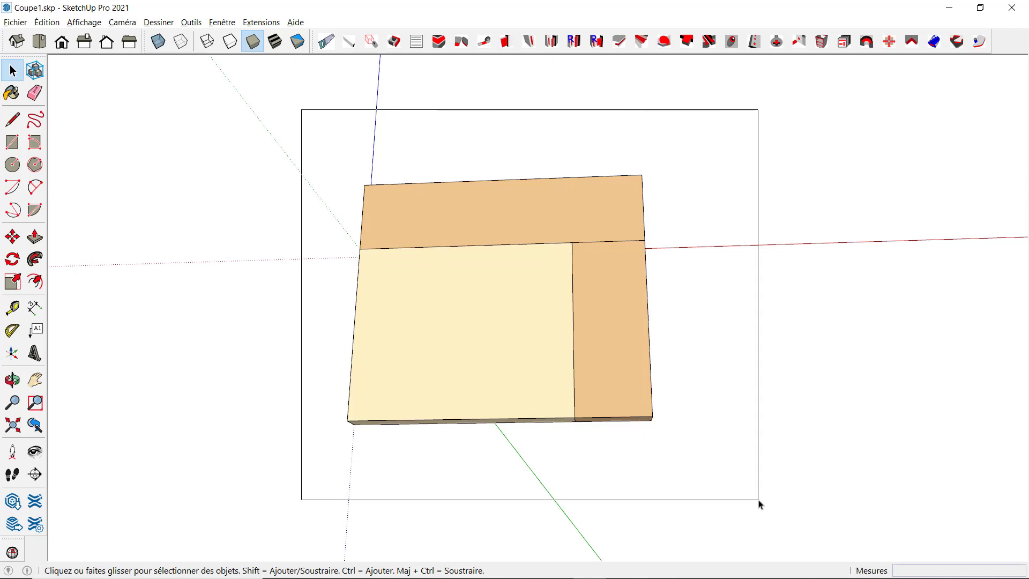
right_click(592, 313)
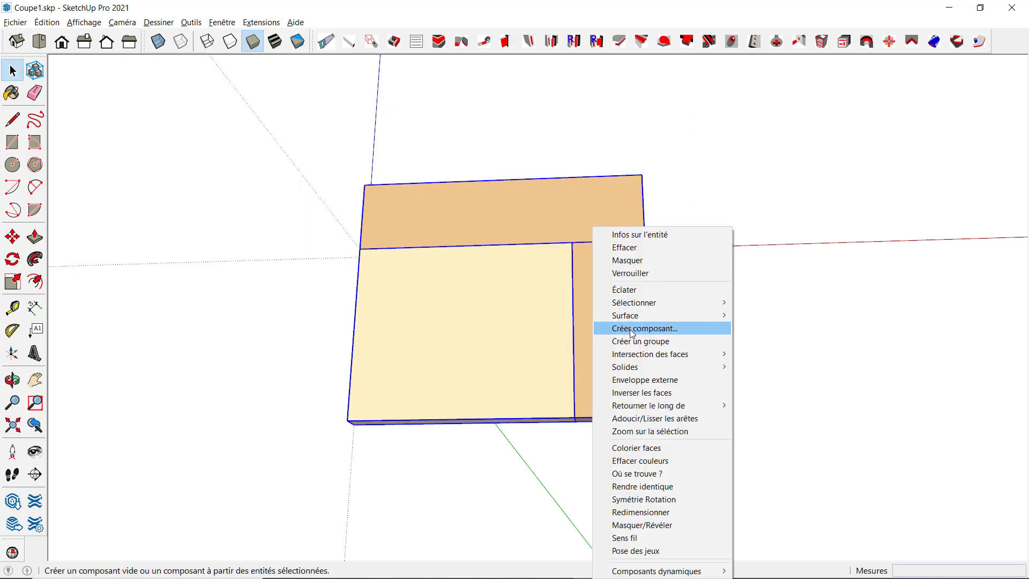
click(639, 345)
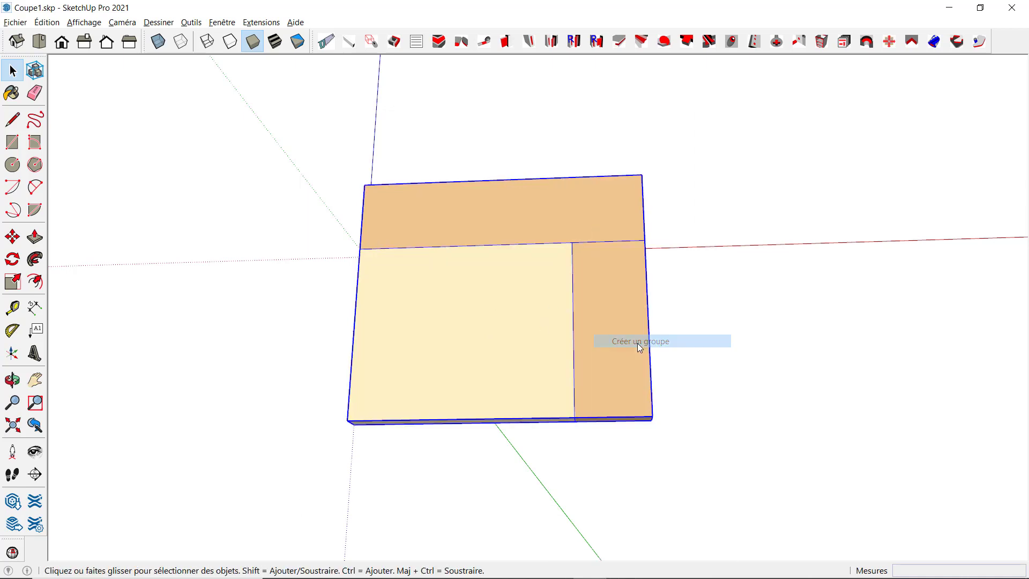
- Launch the radial saw on the grouped panel, picking table face, guide edge and blade position
click(663, 42)
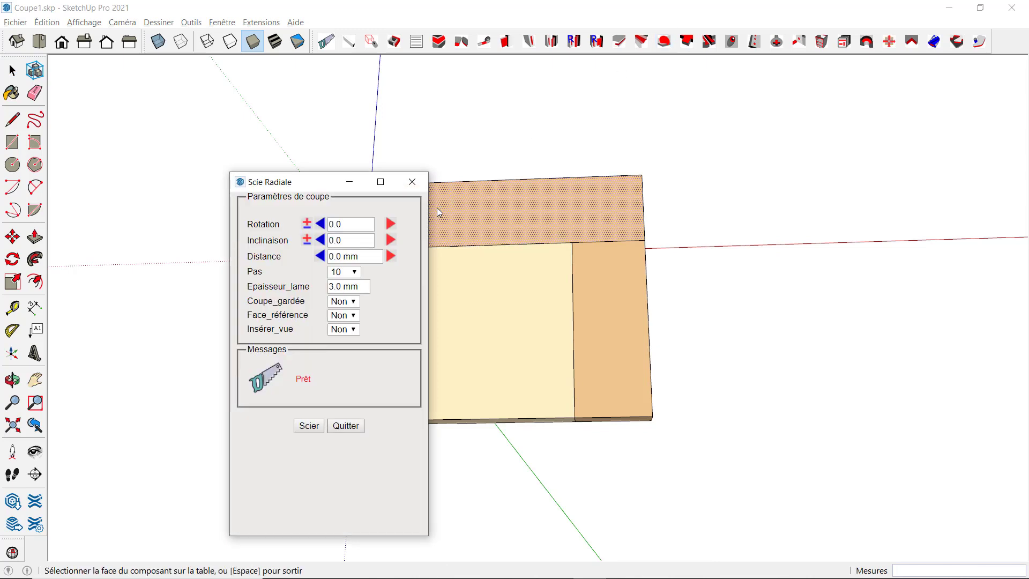
click(636, 306)
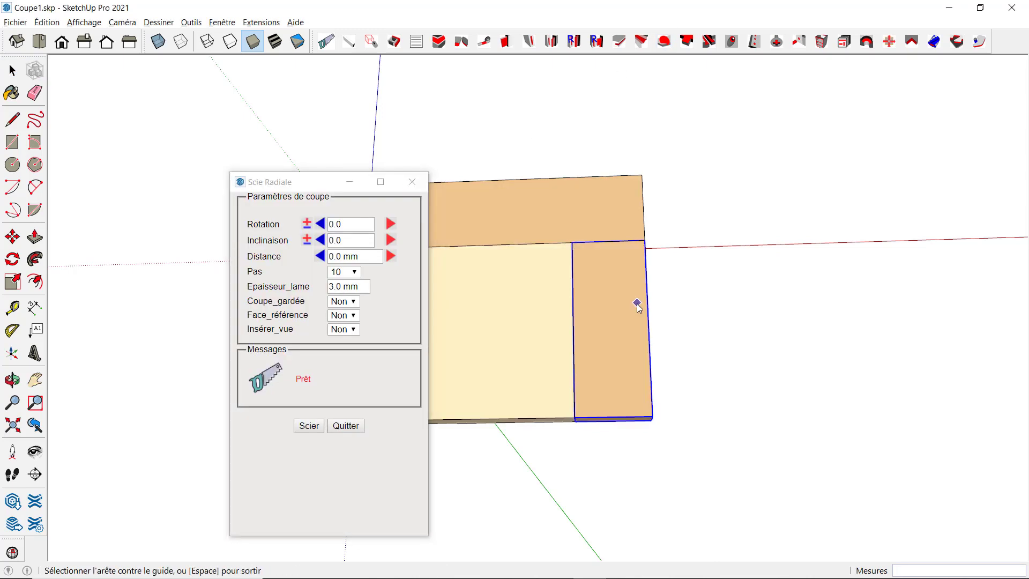
click(649, 347)
click(651, 382)
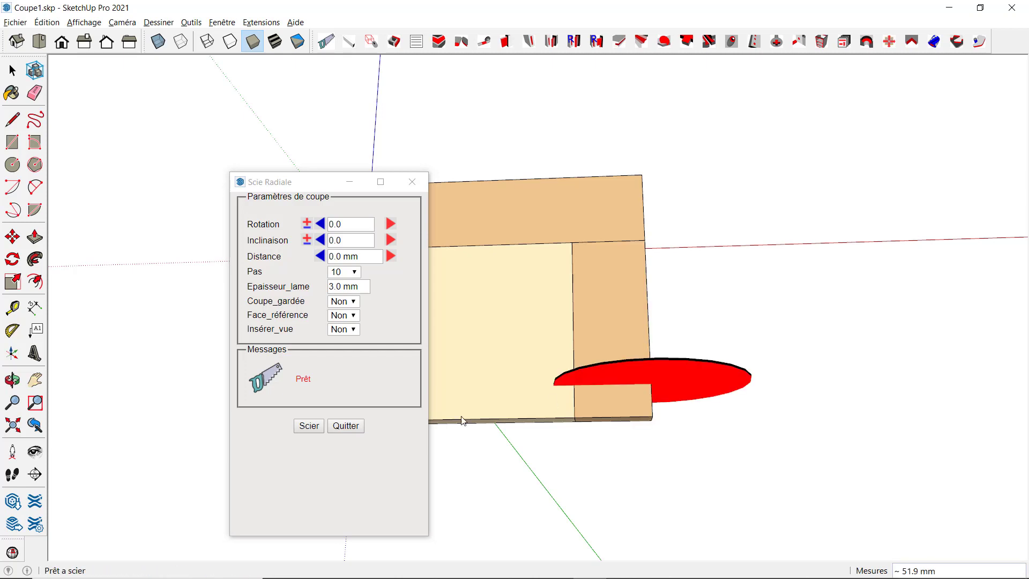
- Raise the blade rotation to 40° and saw the corner off the panel
click(394, 222)
click(394, 222)
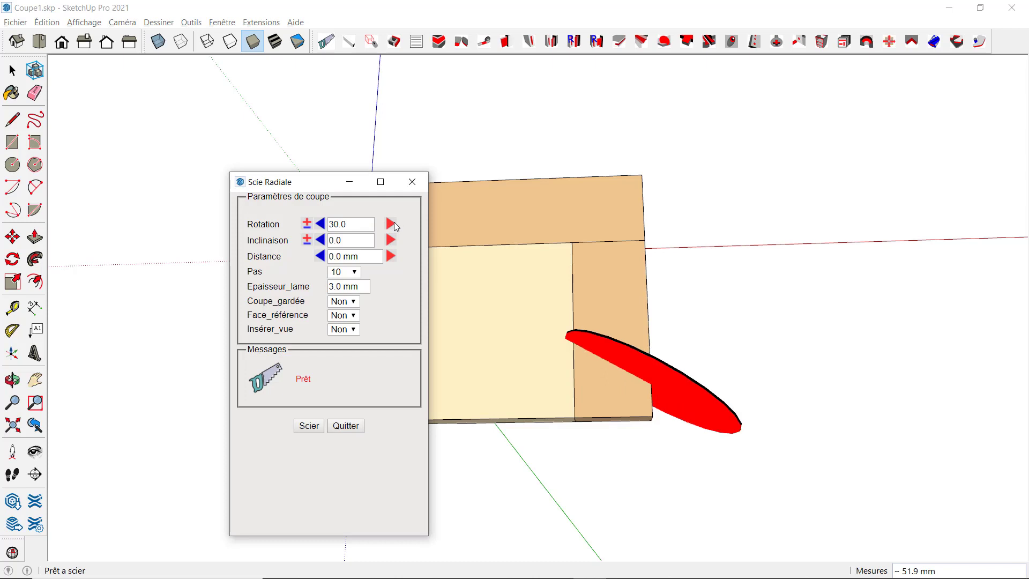
click(394, 222)
click(320, 420)
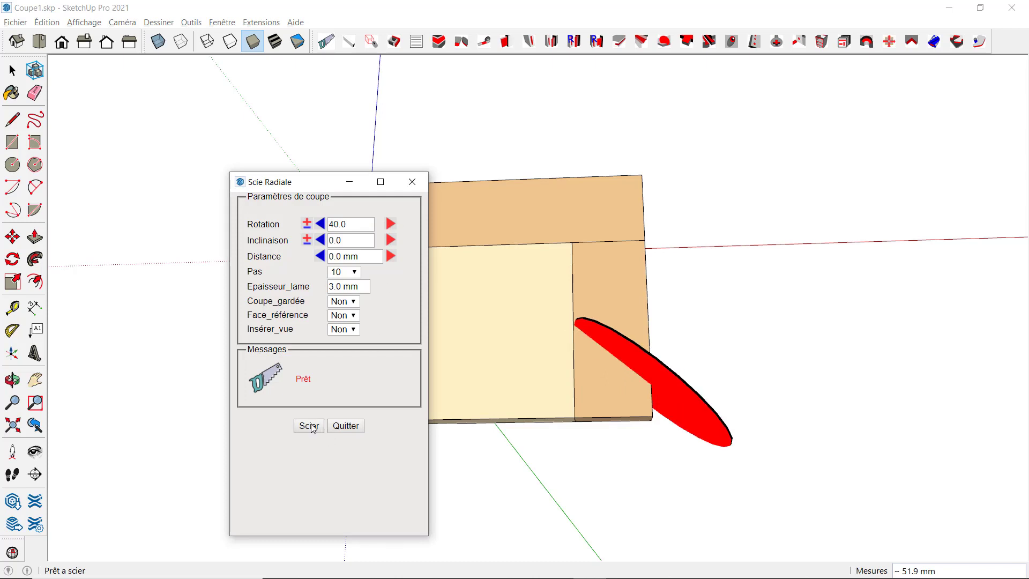
mouse_move(491, 432)
middle_down()
mouse_move(643, 288)
mouse_move(666, 331)
mouse_move(643, 361)
mouse_move(678, 363)
mouse_move(669, 375)
middle_up()
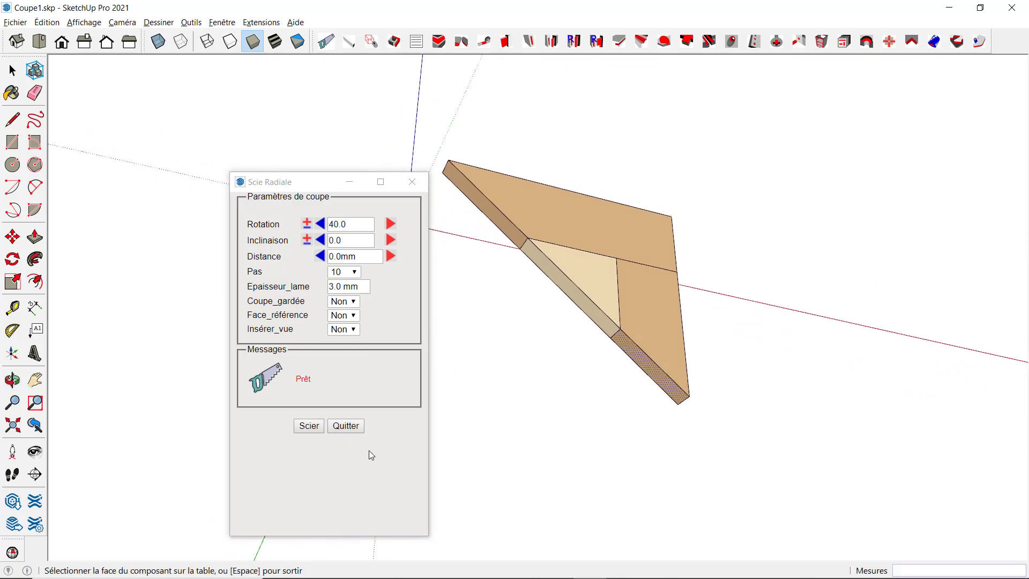
mouse_move(443, 407)
middle_down()
mouse_move(434, 369)
mouse_move(450, 389)
middle_up()
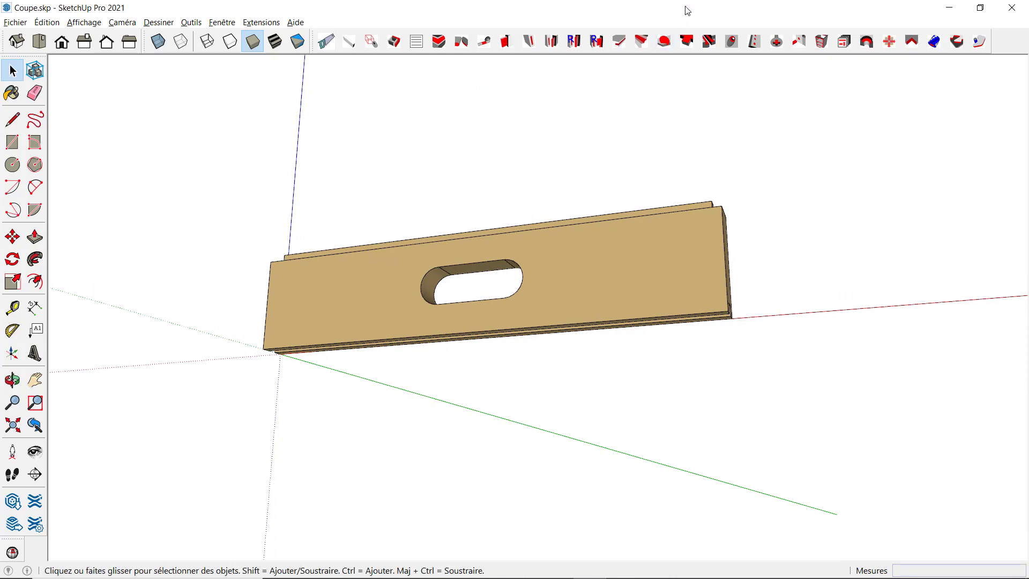
- Add an S_Piece layout scene with isometric and orthographic board views, then go back to Initial
click(844, 43)
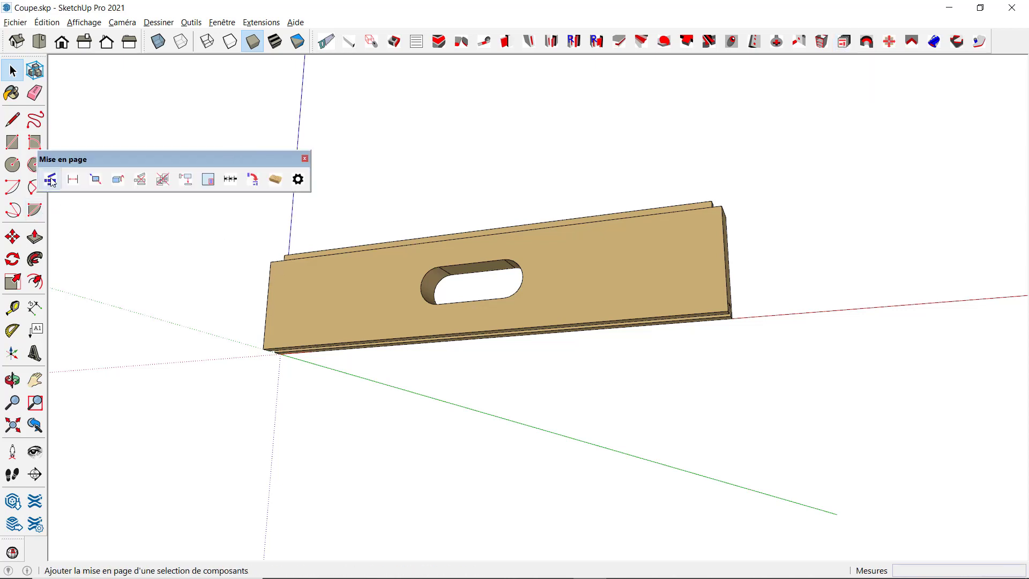
click(51, 181)
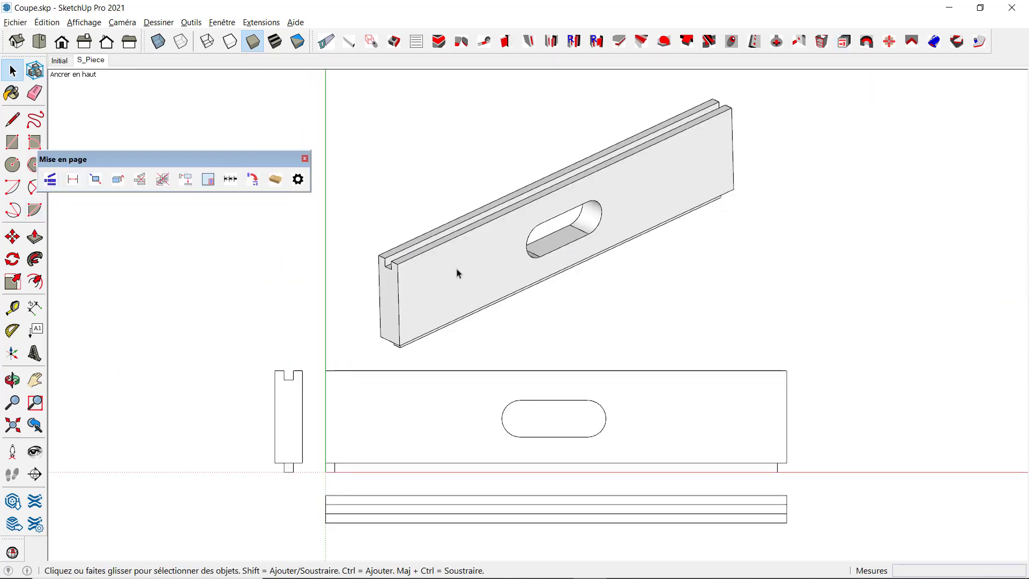
click(60, 61)
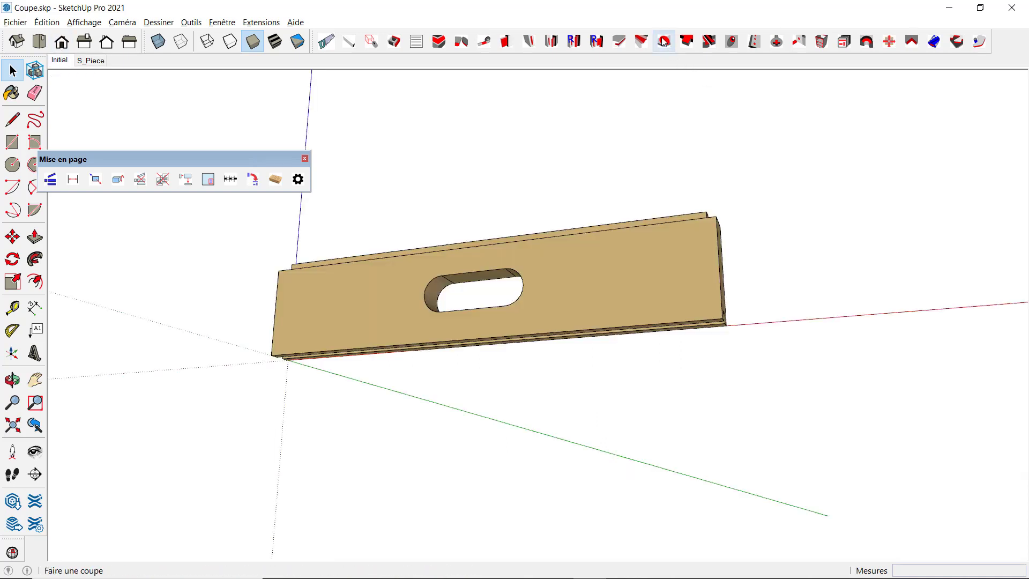
click(664, 42)
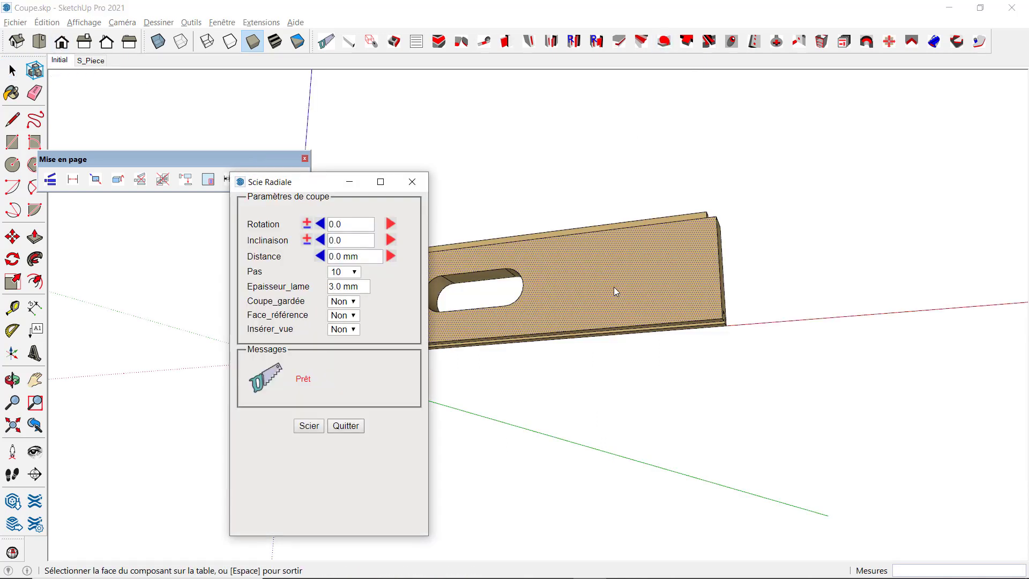
- Pick the board face and its bottom edge for the saw, and set Insérer_vue to Oui
click(612, 287)
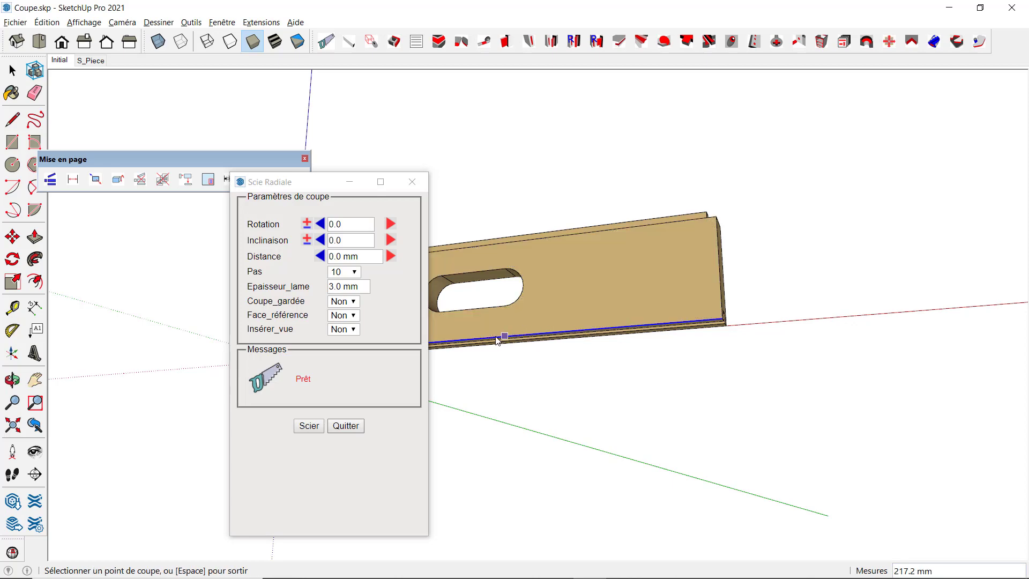
click(477, 340)
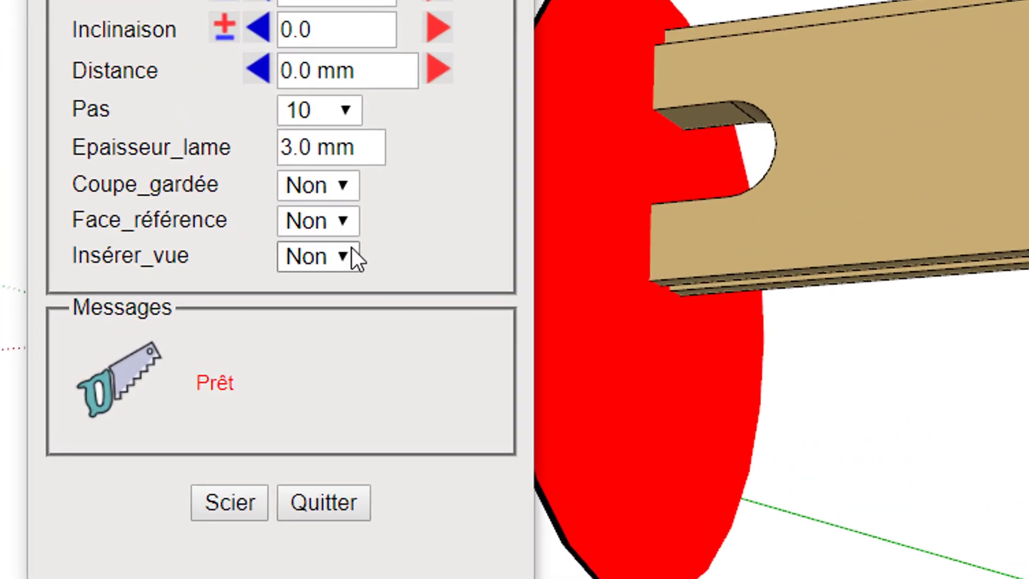
click(347, 254)
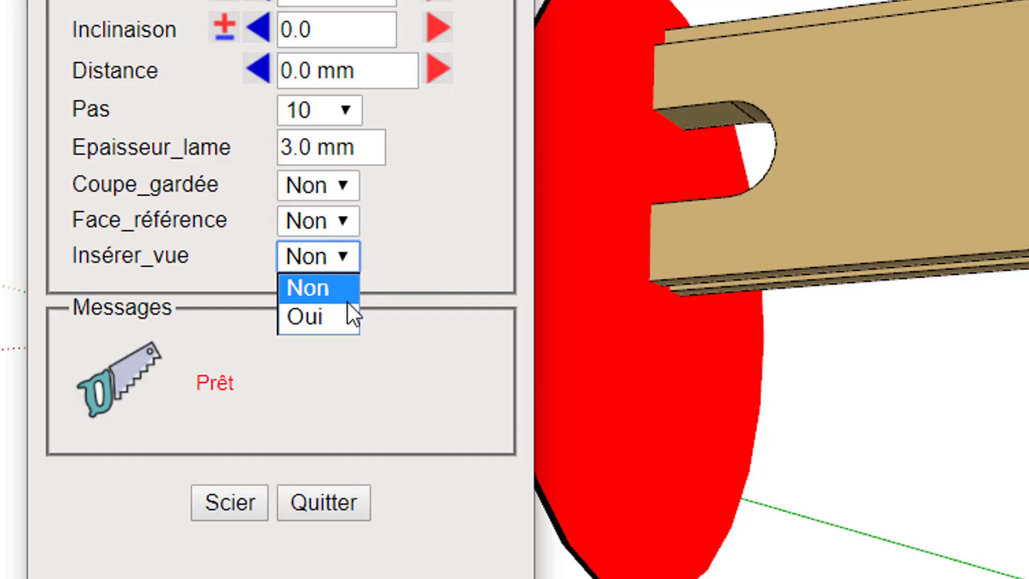
click(335, 317)
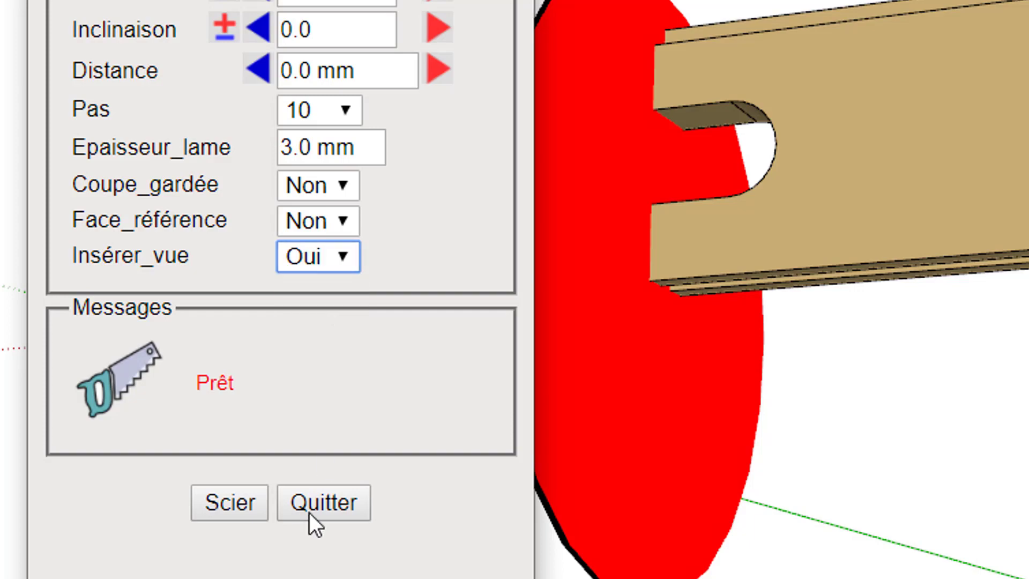
- Quit the Scie Radiale and display the S_Piece layout scene
click(220, 496)
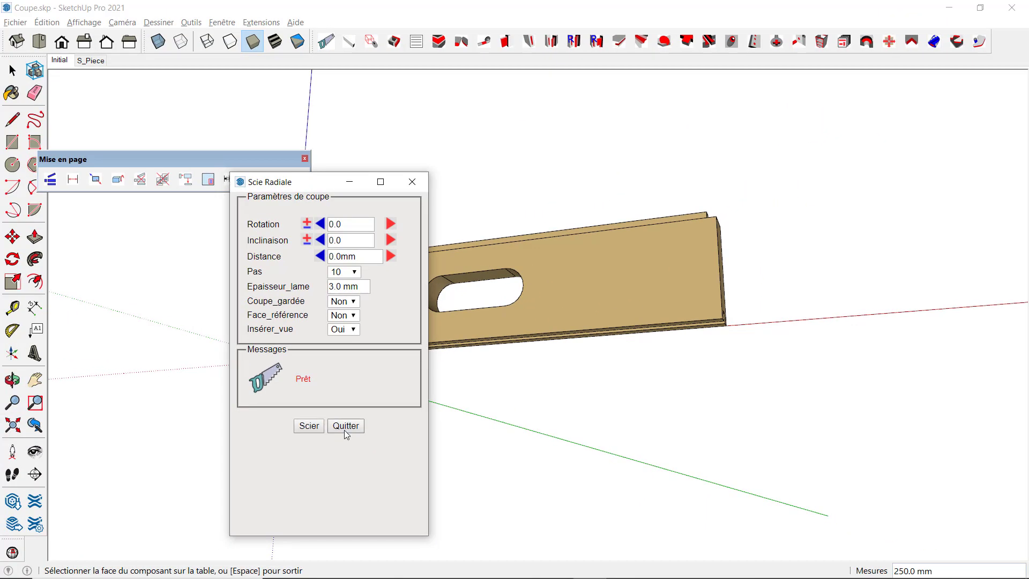
click(345, 430)
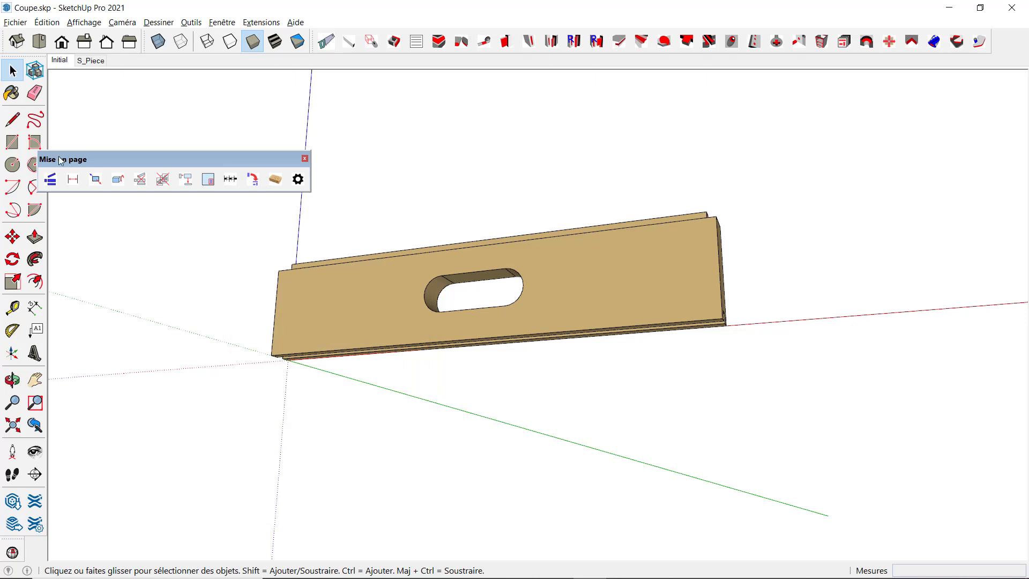
click(99, 64)
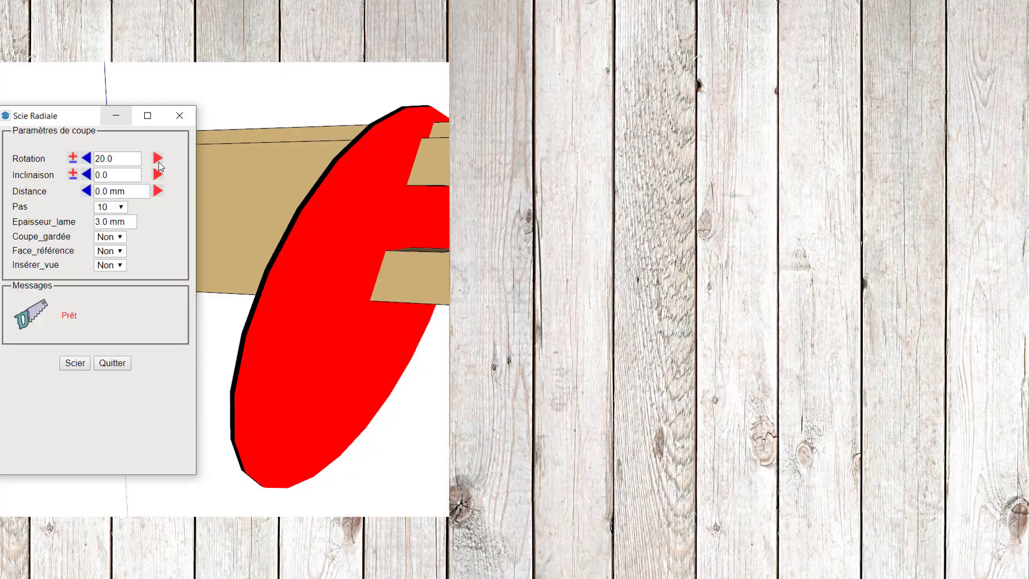
- Saw the board with the blade at 30° rotation and 20° inclination
click(73, 174)
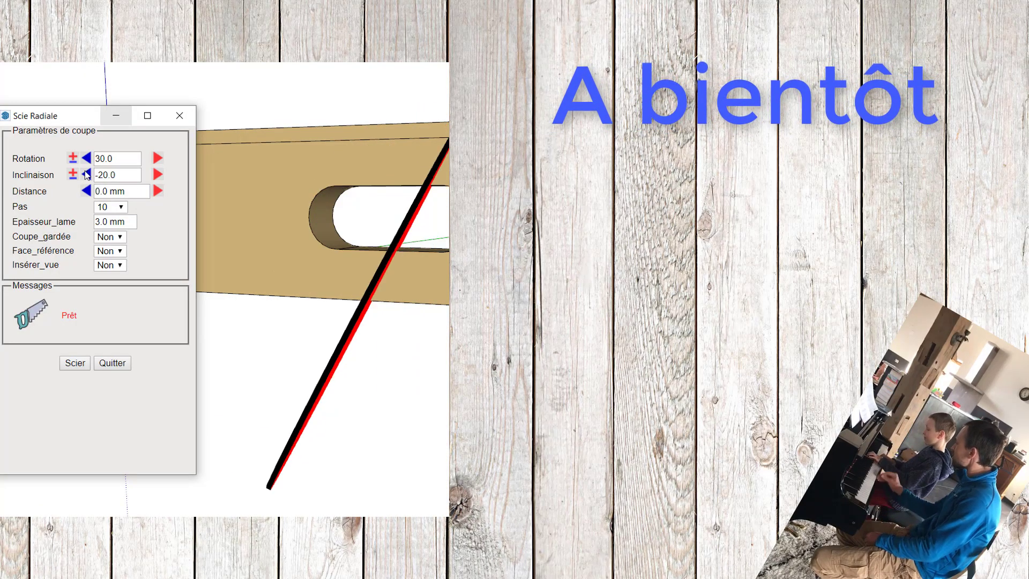
click(74, 174)
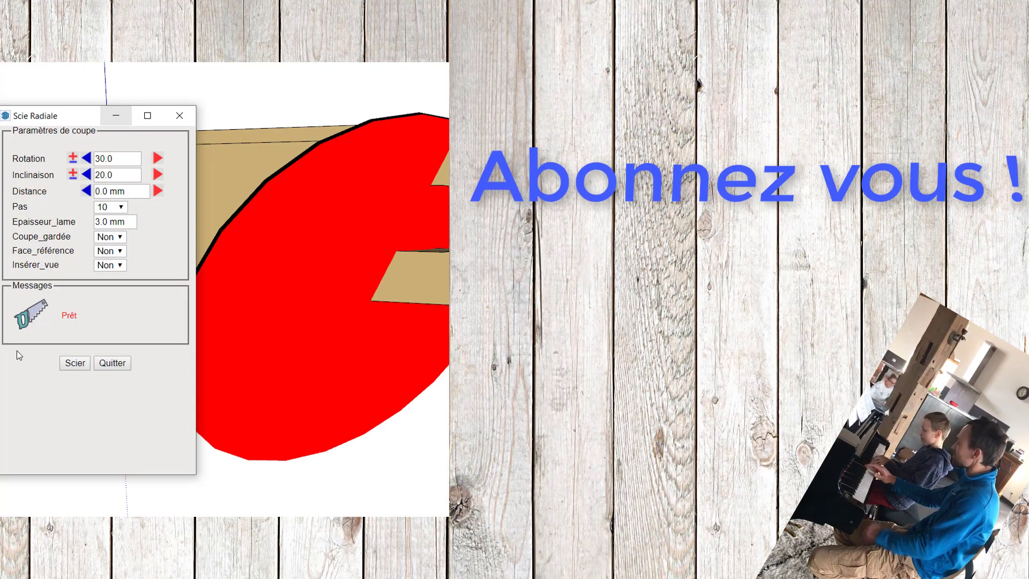
click(73, 363)
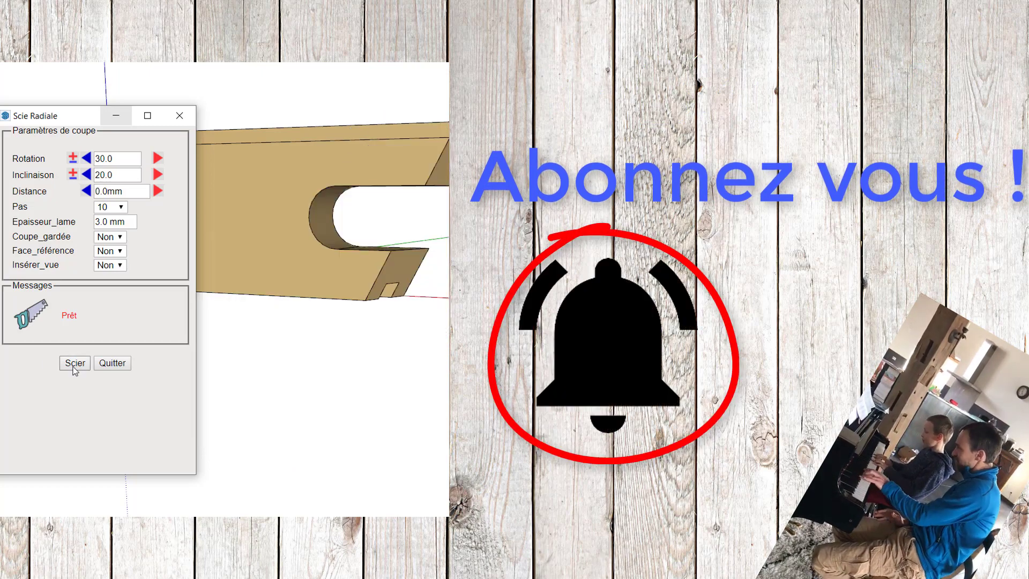